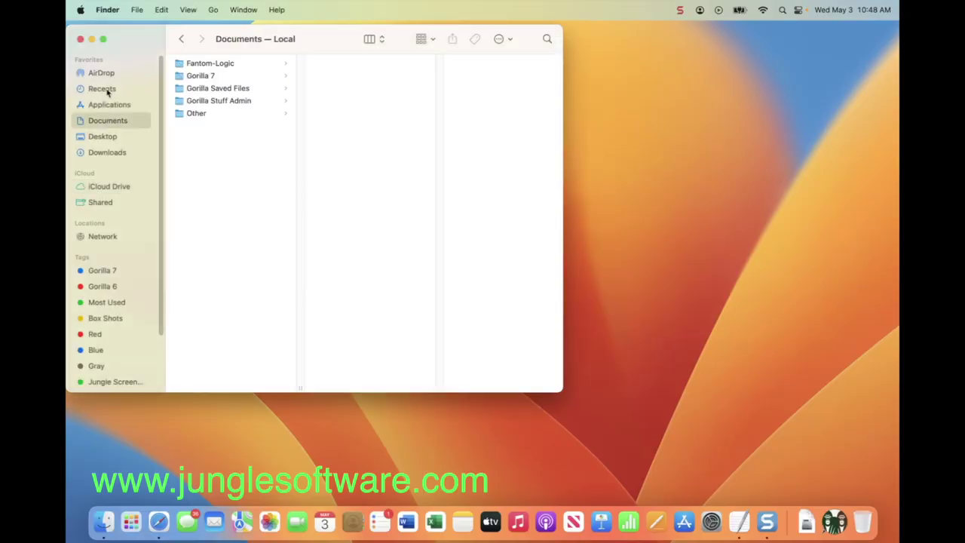
Look through Applications and iCloud Drive, then open Launch Gorilla.fmp12 from Documents > Gorilla 7.
left_click(108, 105)
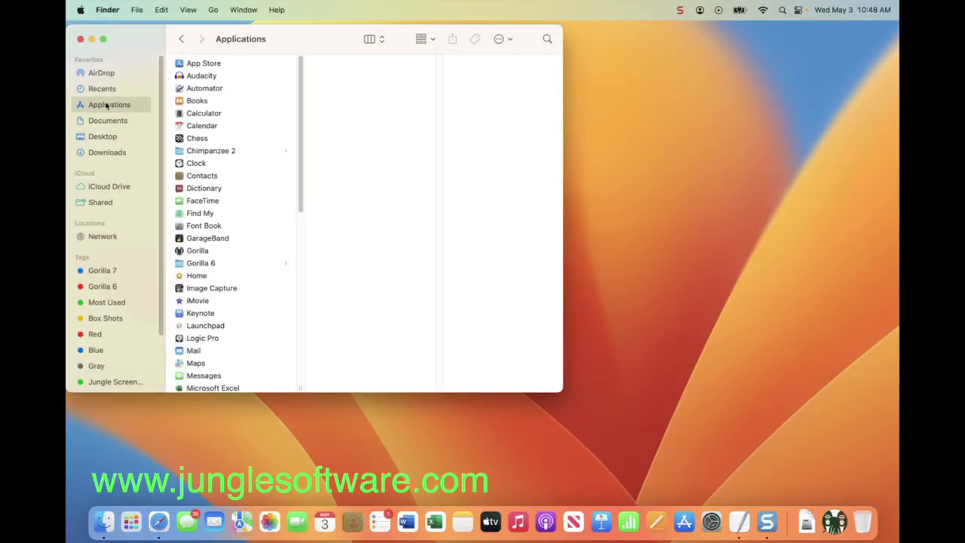
left_click(109, 189)
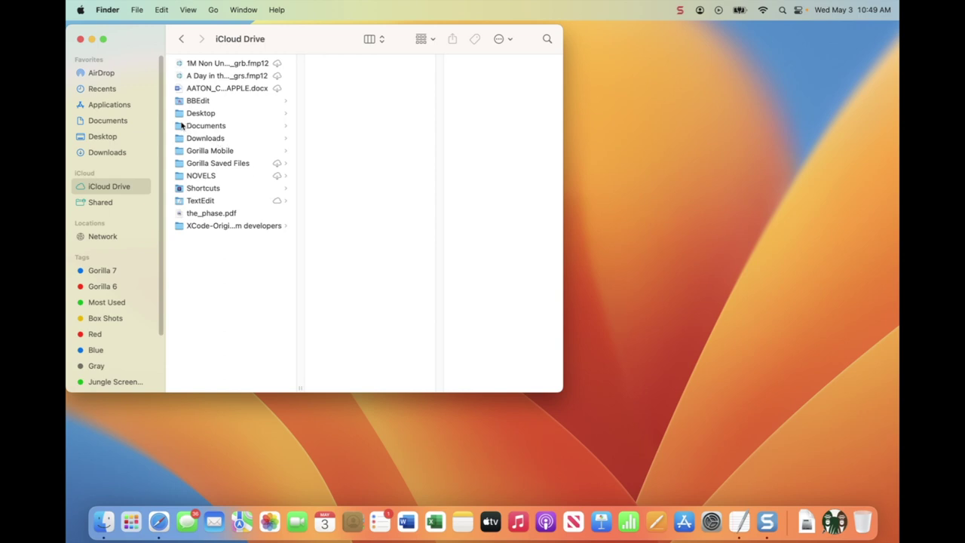
left_click(102, 123)
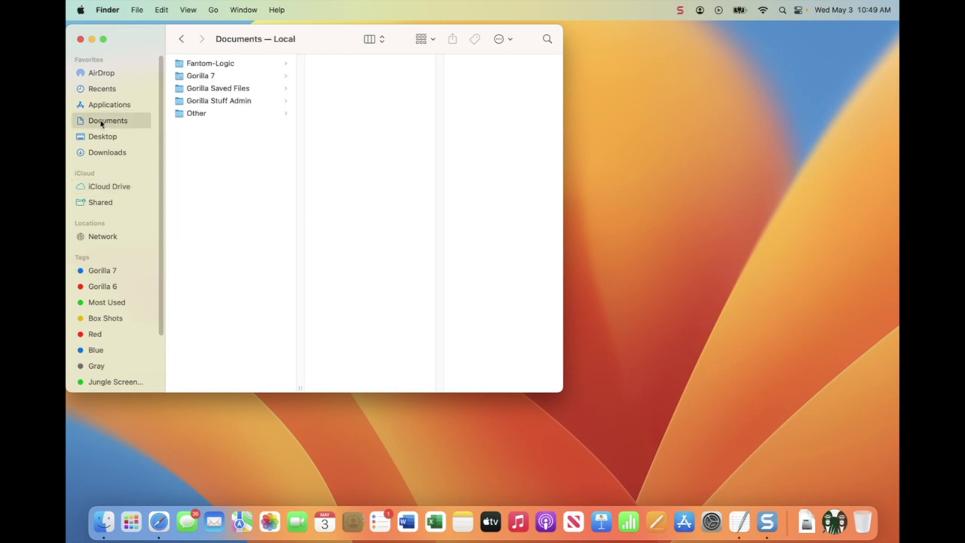
left_click(201, 76)
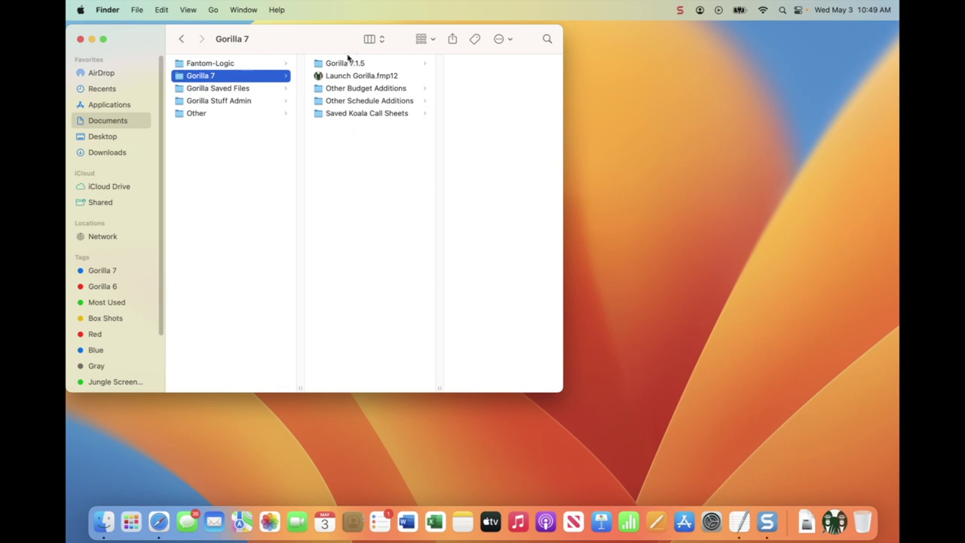
left_click(341, 79)
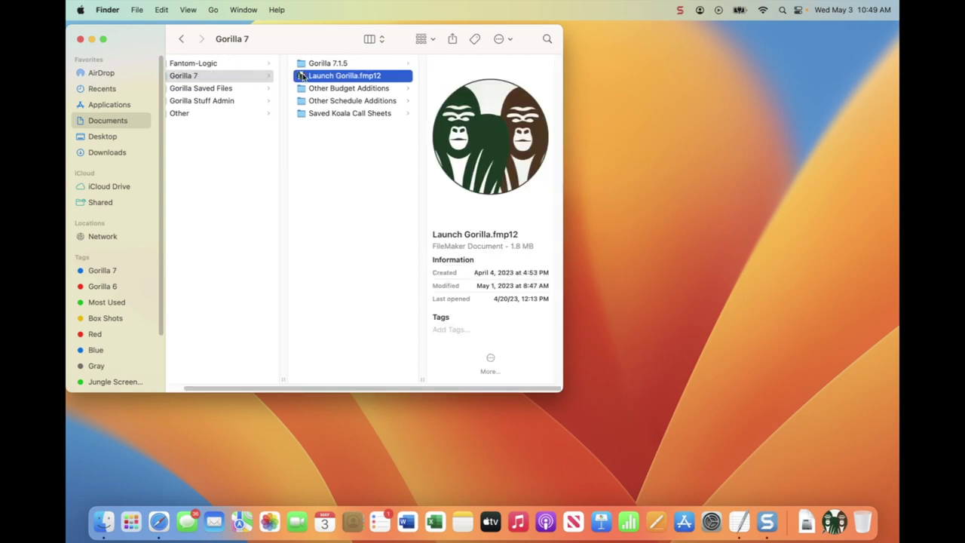
double_click(301, 77)
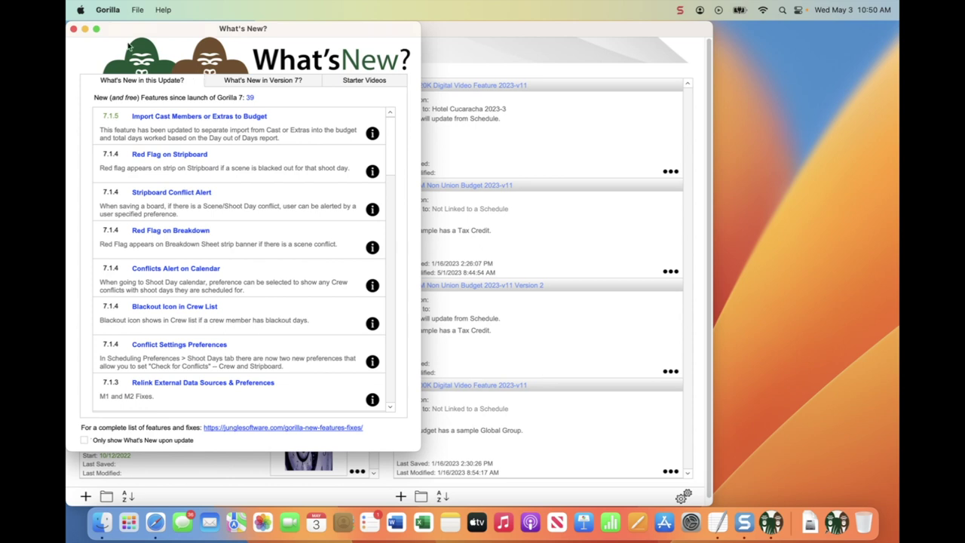
Dismiss What's New and view the Hotel Cucaracha 2023-3 schedule breakdown.
left_click(73, 30)
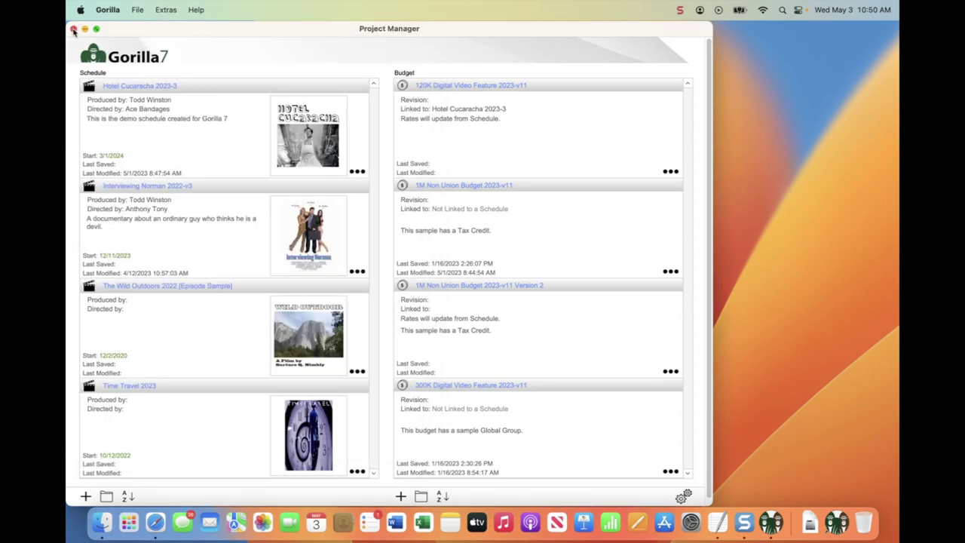
left_click(147, 85)
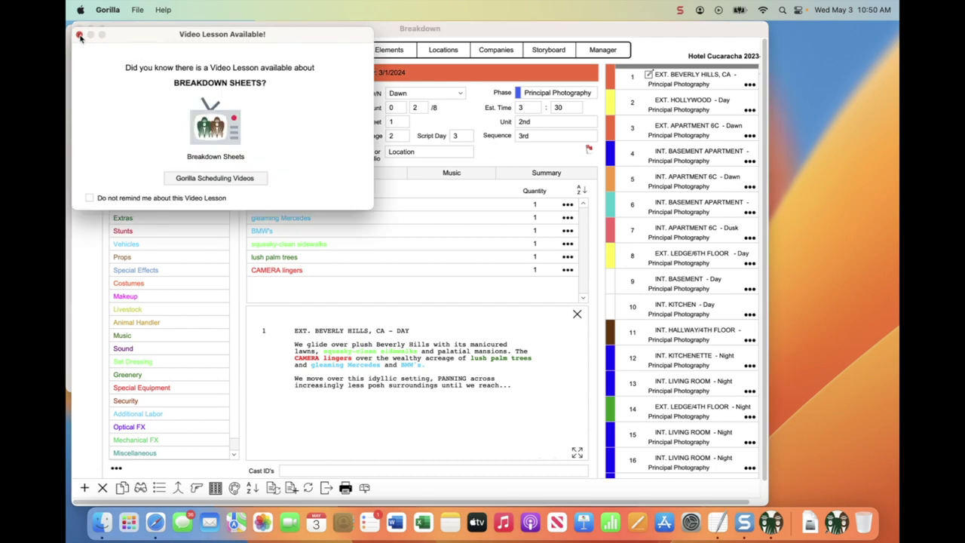
left_click(79, 34)
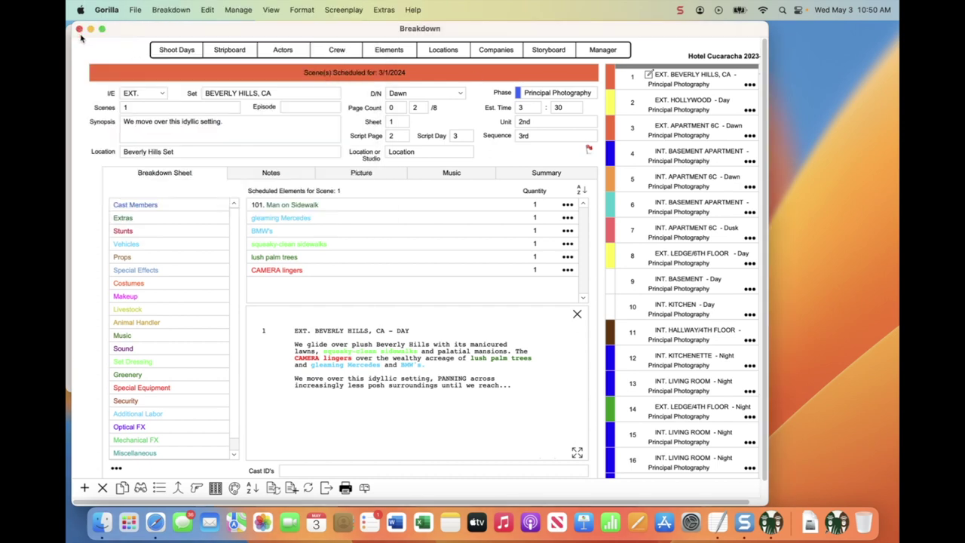
Review the 120K Digital Video Feature budget from the Project Manager, then return to the Manager.
left_click(611, 54)
left_click(446, 86)
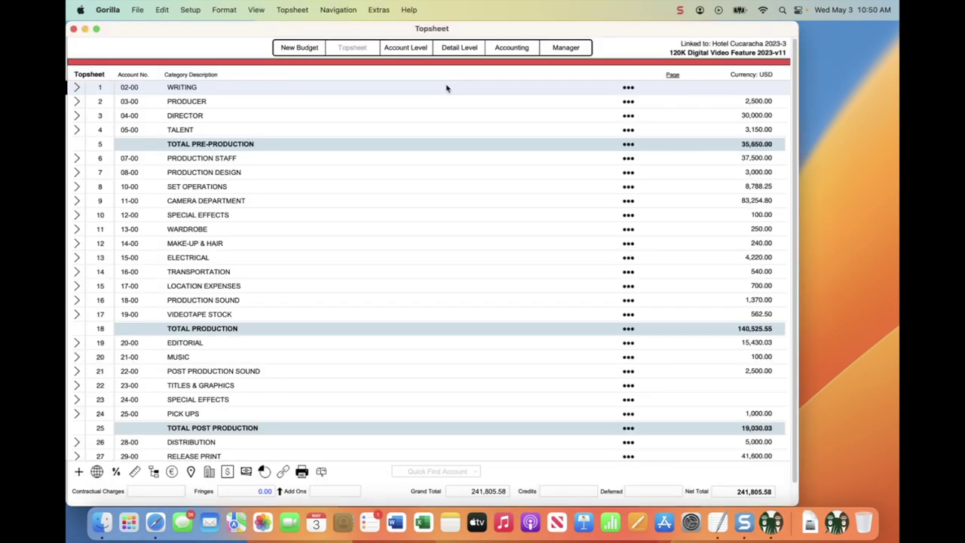
left_click(569, 47)
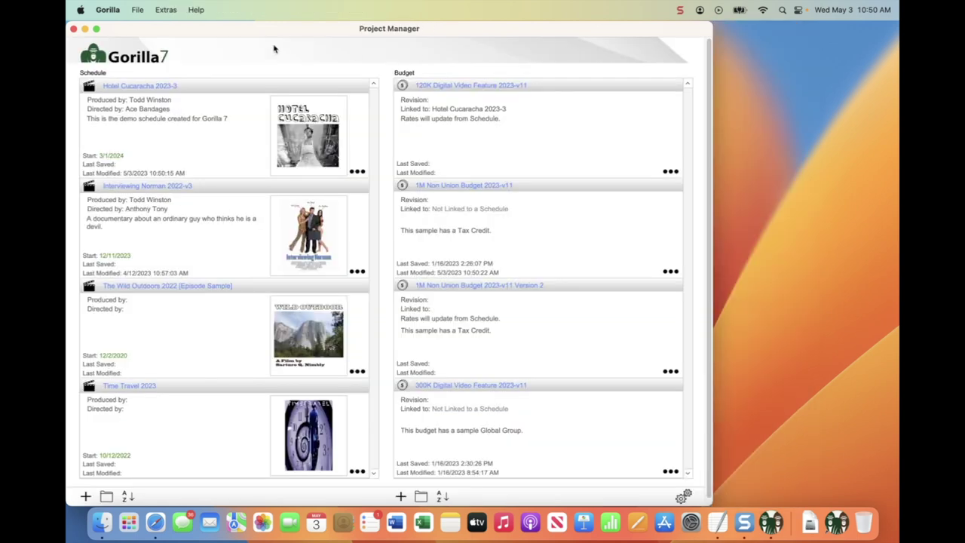
left_click(107, 9)
Quit Gorilla and go to the Apple ID account in System Settings.
left_click(128, 78)
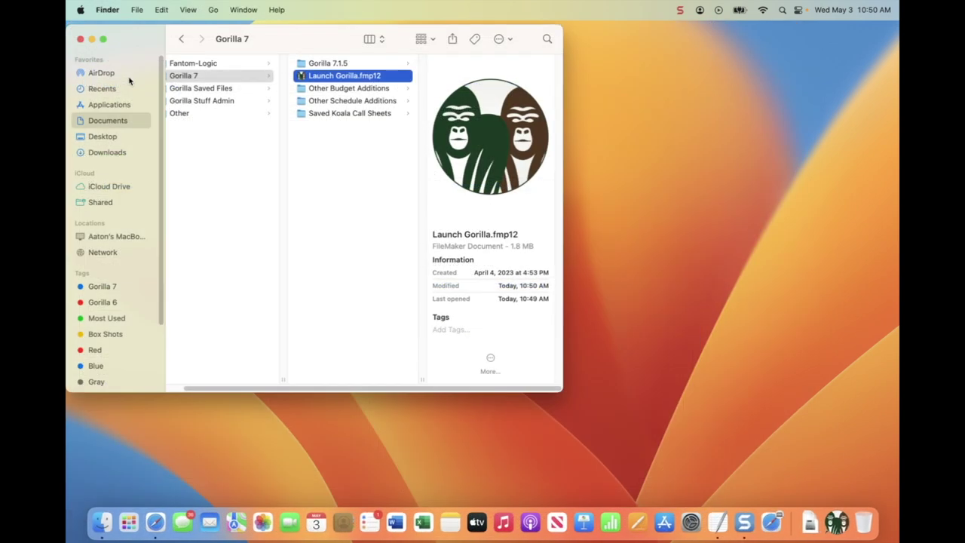
left_click(189, 155)
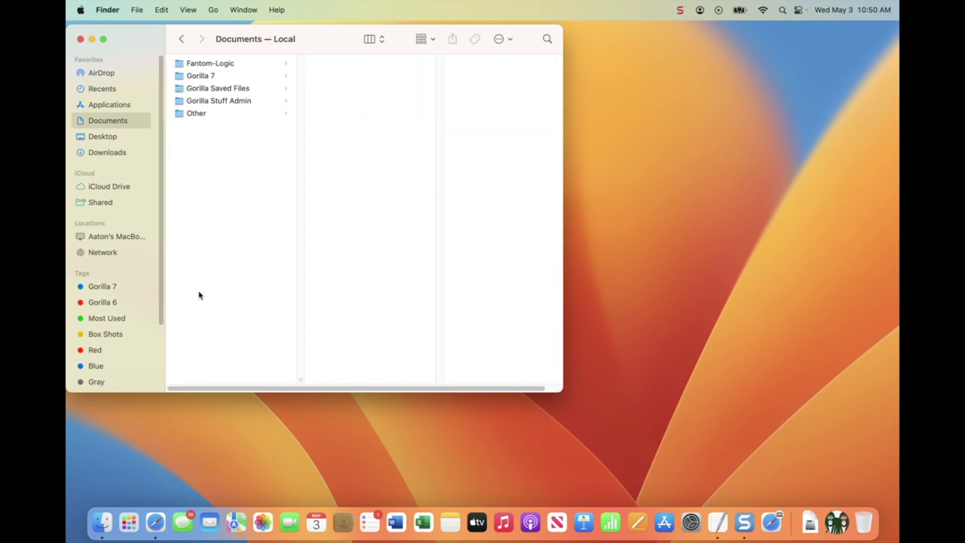
left_click(81, 10)
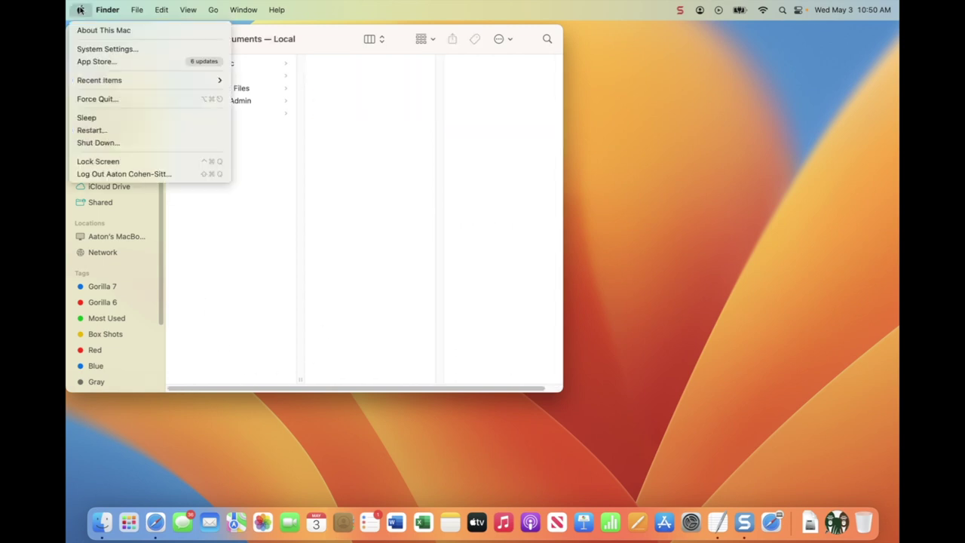
left_click(80, 48)
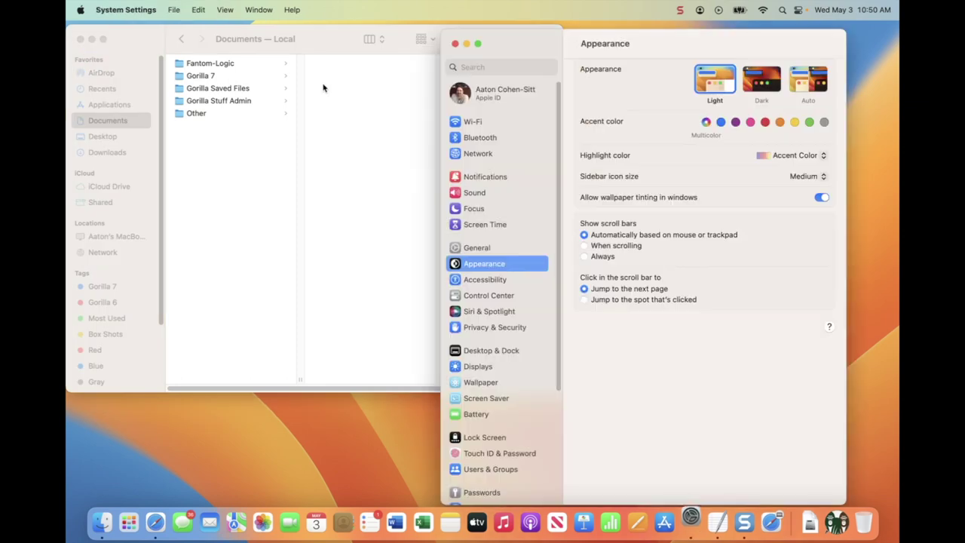
left_click(513, 94)
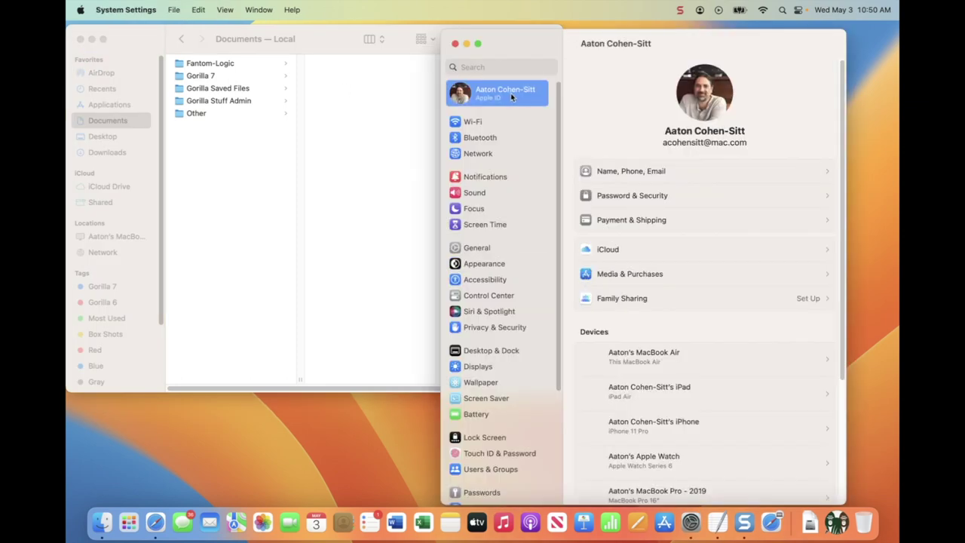
In iCloud Drive options, turn on Desktop & Documents Folders syncing.
left_click(618, 252)
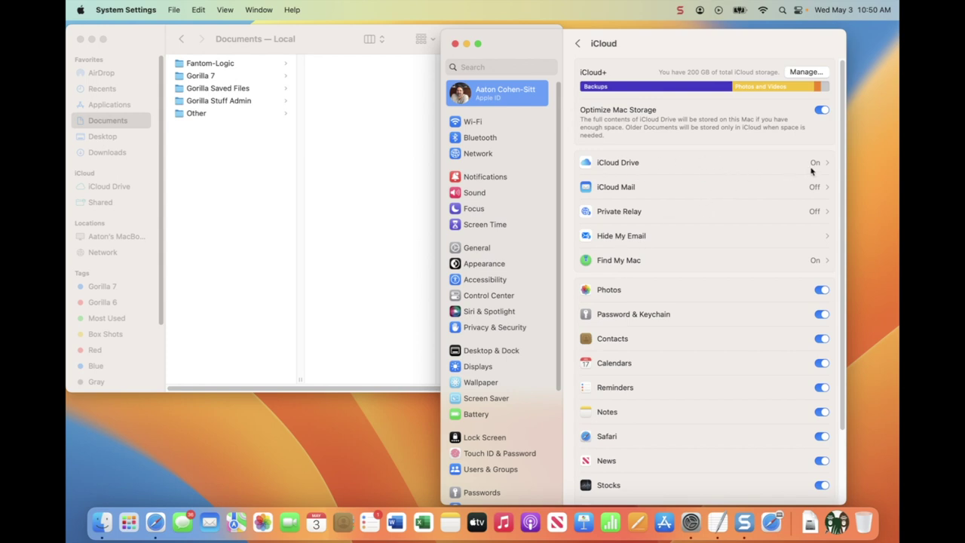
left_click(612, 165)
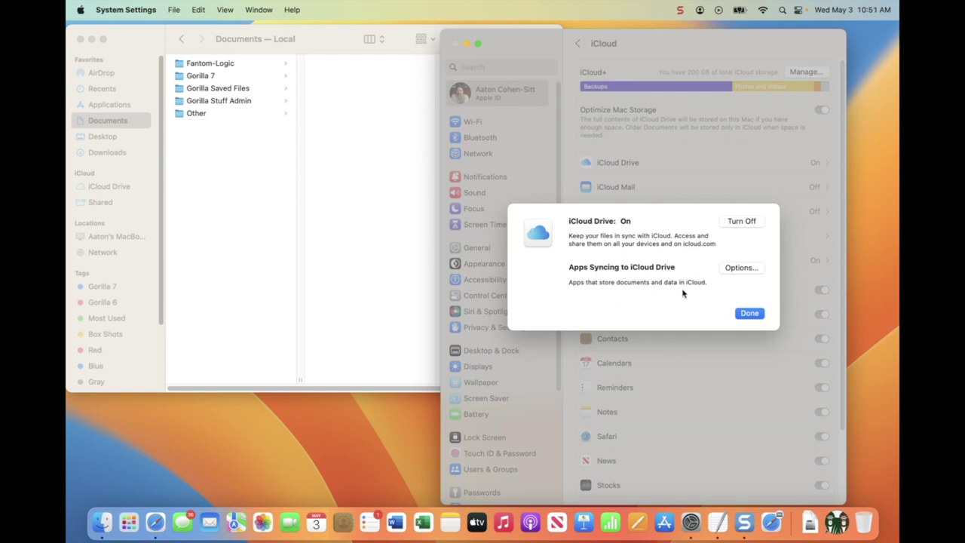
left_click(742, 267)
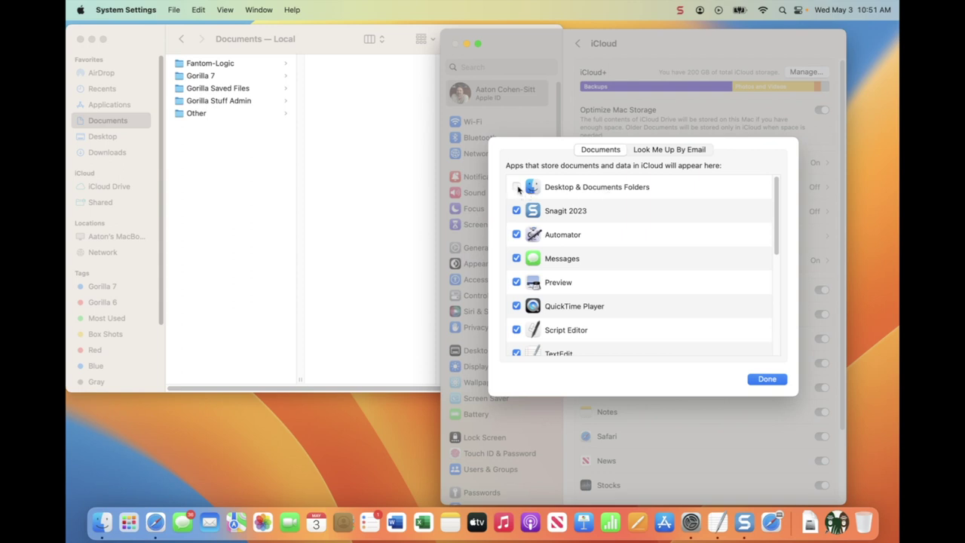
left_click(517, 189)
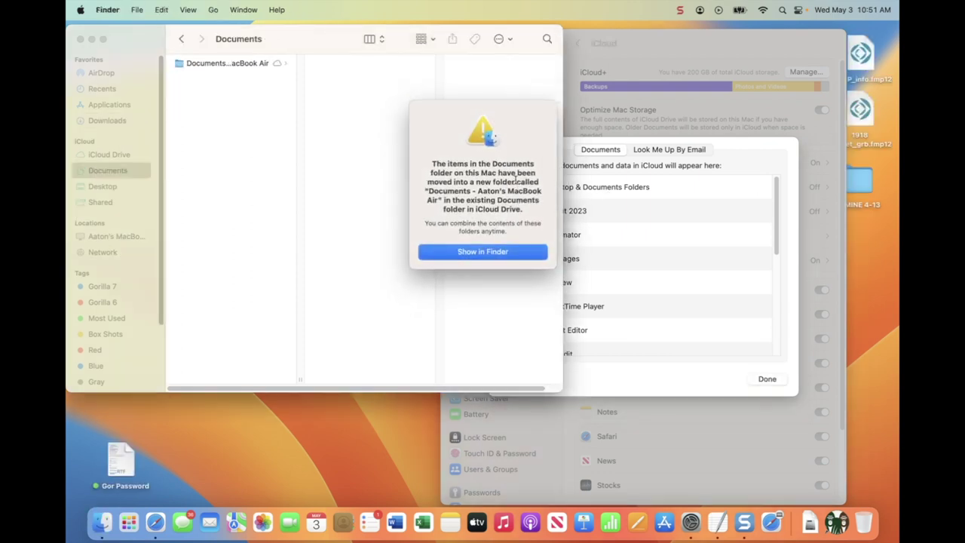
Reveal the moved Documents folder in Finder, widen its columns and open Gorilla 7.
left_click(496, 255)
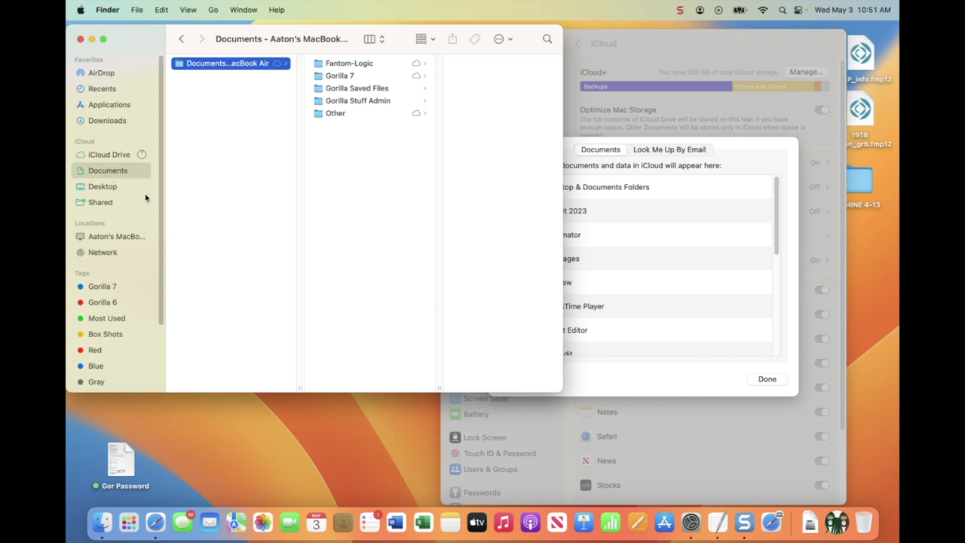
left_click_drag(301, 387, 351, 388)
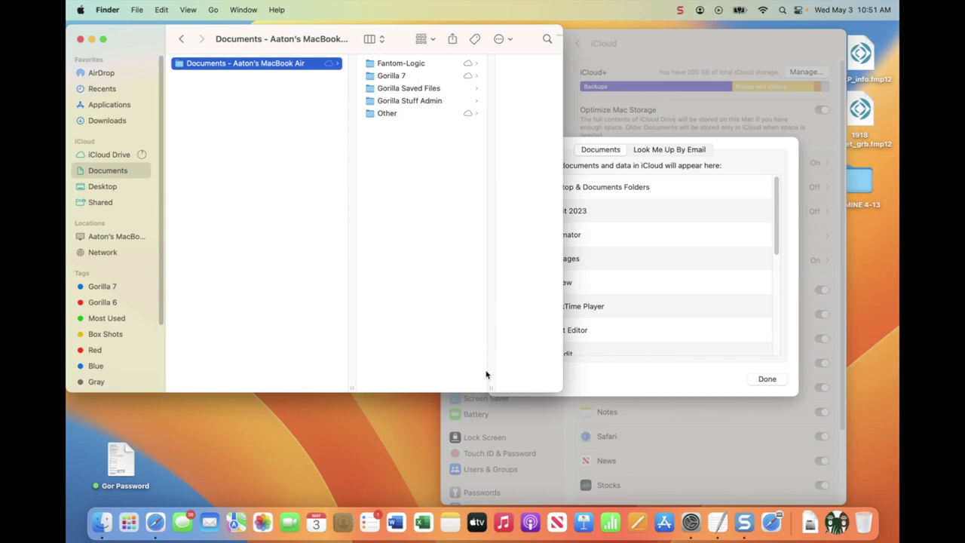
mouse_move(491, 387)
left_mouse_down()
mouse_move(510, 387)
mouse_move(495, 384)
left_mouse_up()
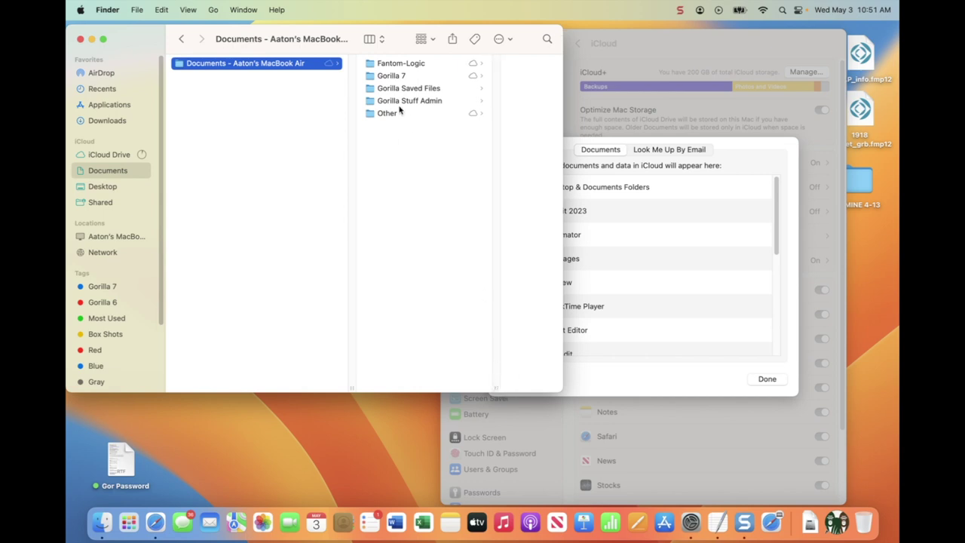
left_click(392, 75)
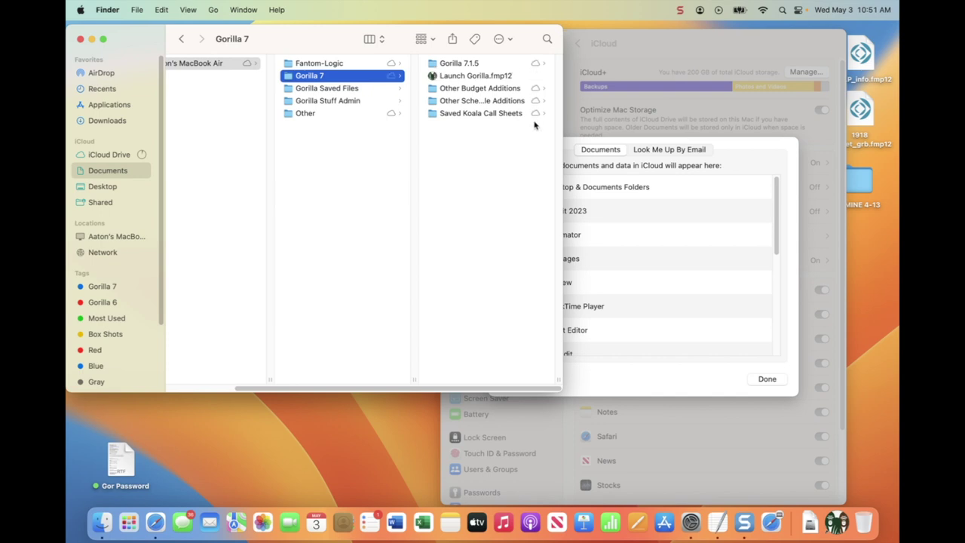
left_click_drag(364, 387, 257, 386)
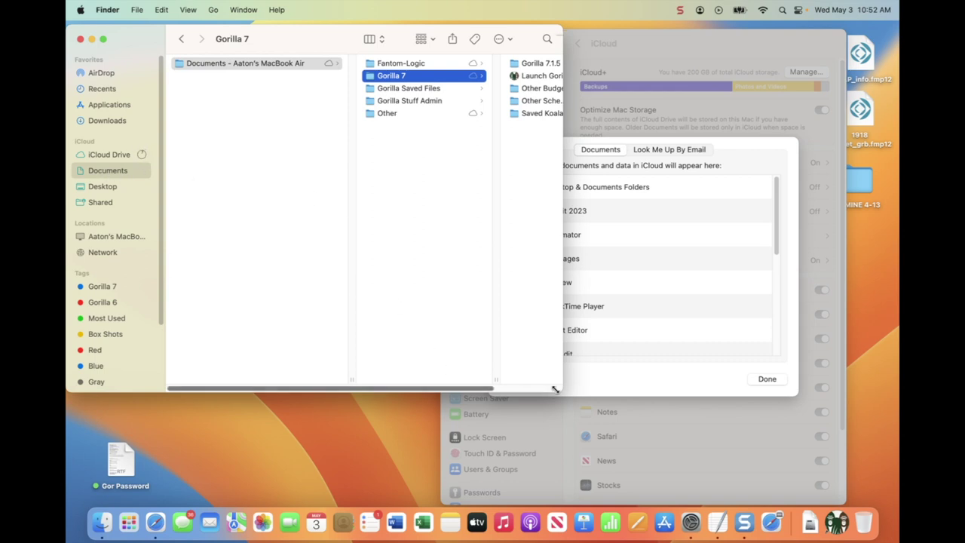
Enlarge the Finder window to fit all columns, then show the Applications folder.
left_click_drag(561, 390, 660, 412)
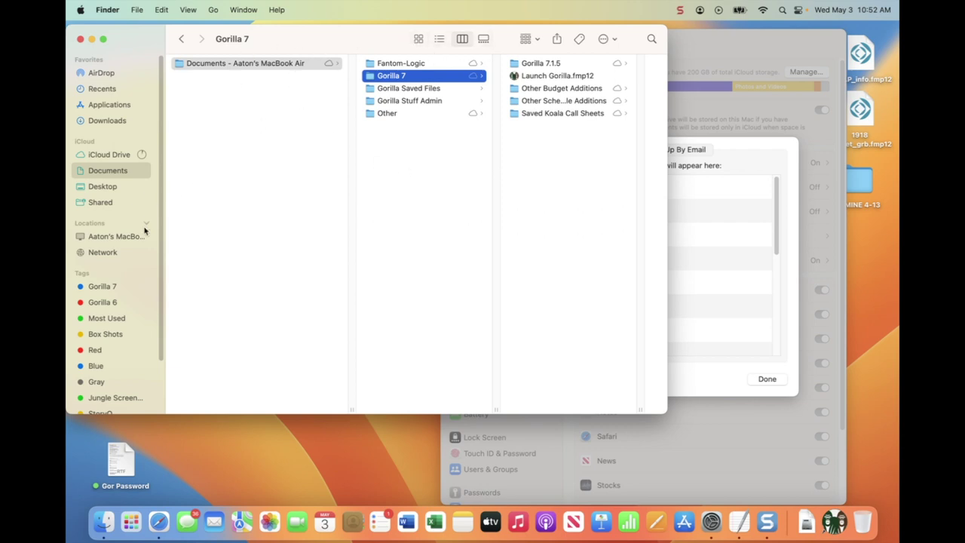
left_click(96, 110)
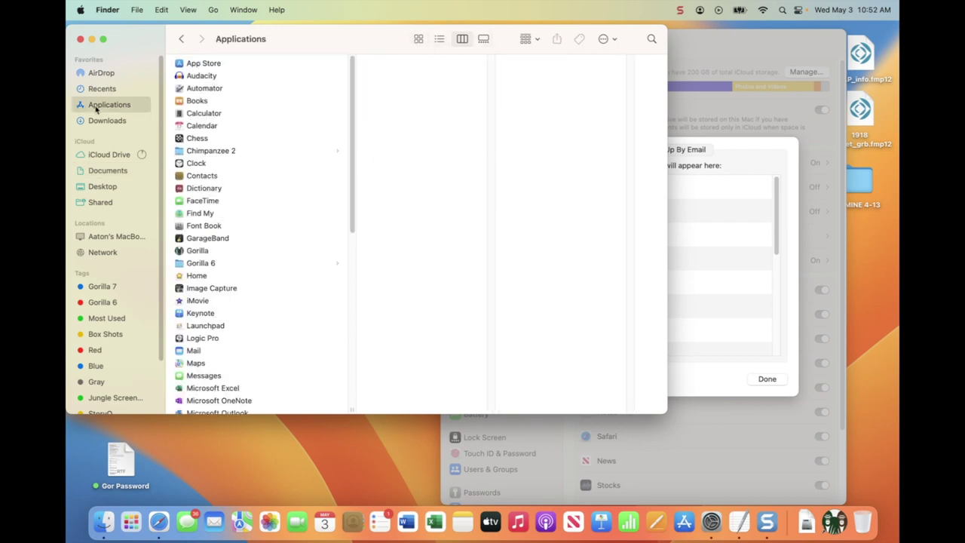
Launch the Gorilla app from Applications and reposition the FileMaker Pro window.
left_click(182, 255)
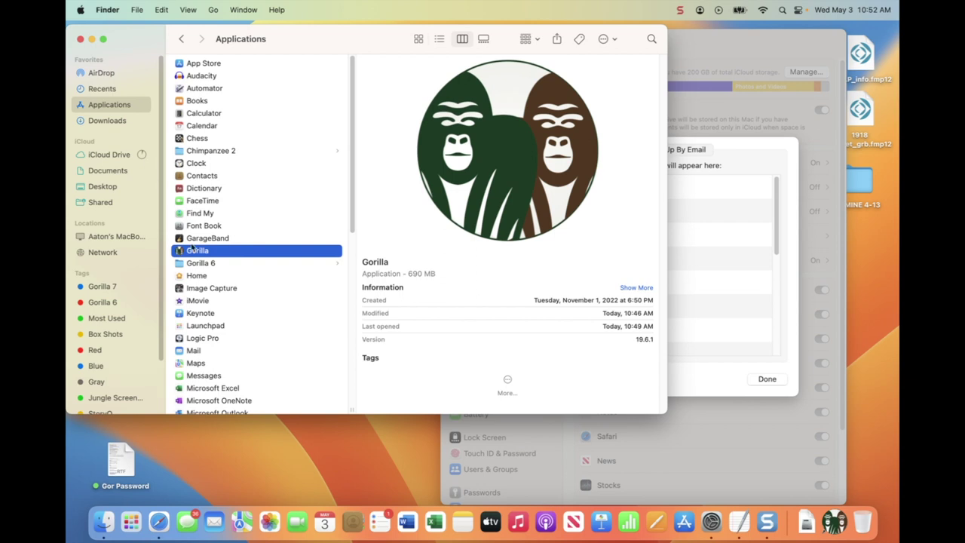
double_click(187, 250)
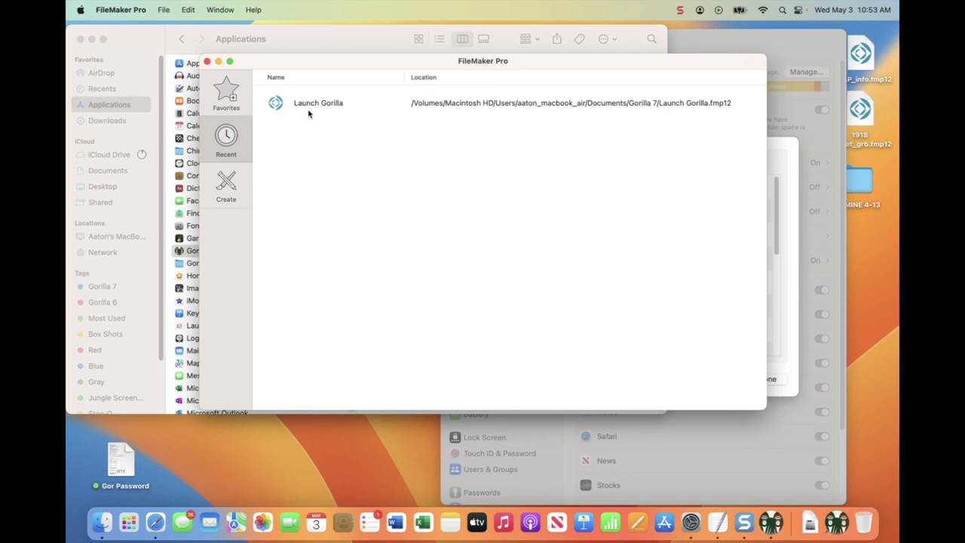
left_click_drag(317, 62, 377, 108)
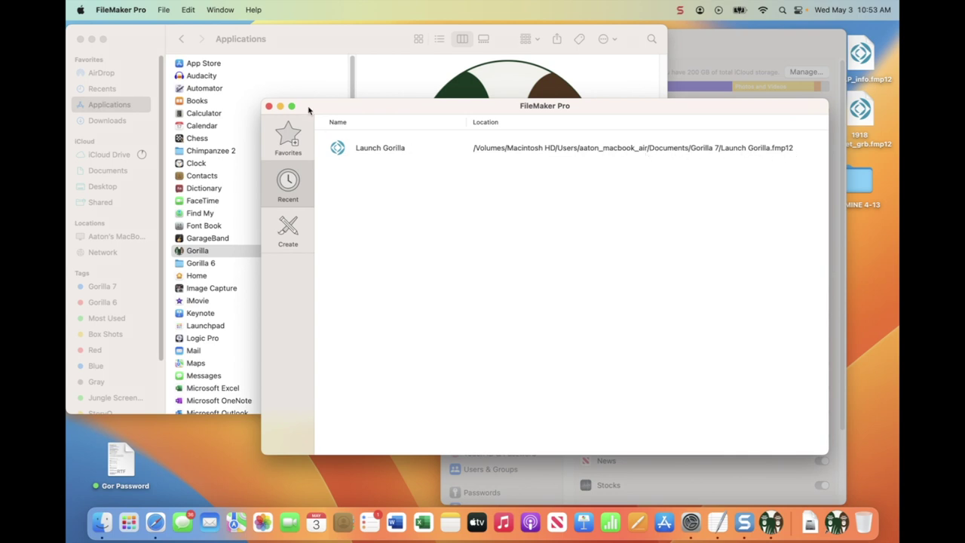
Close the Launch Gorilla file window and begin quitting FileMaker Pro.
left_click_drag(310, 109, 304, 117)
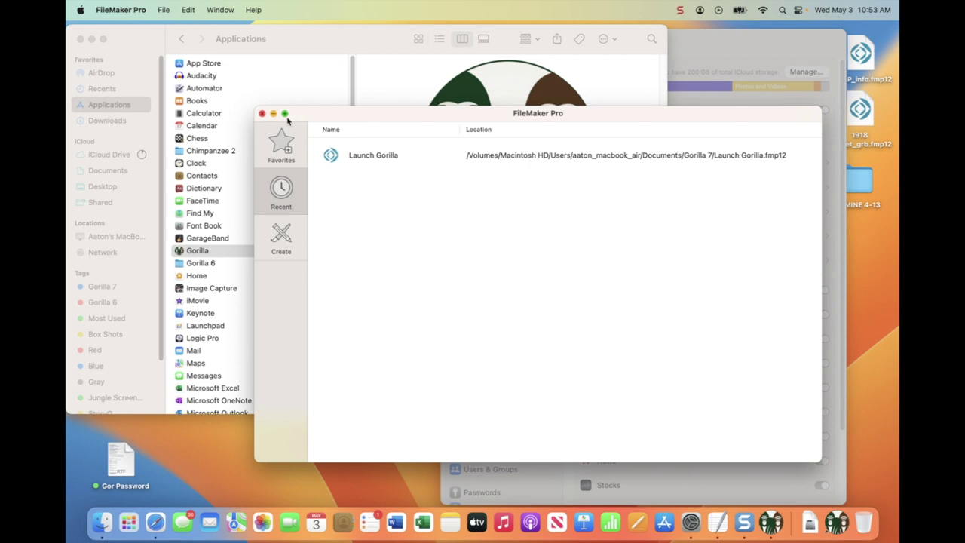
left_click(263, 114)
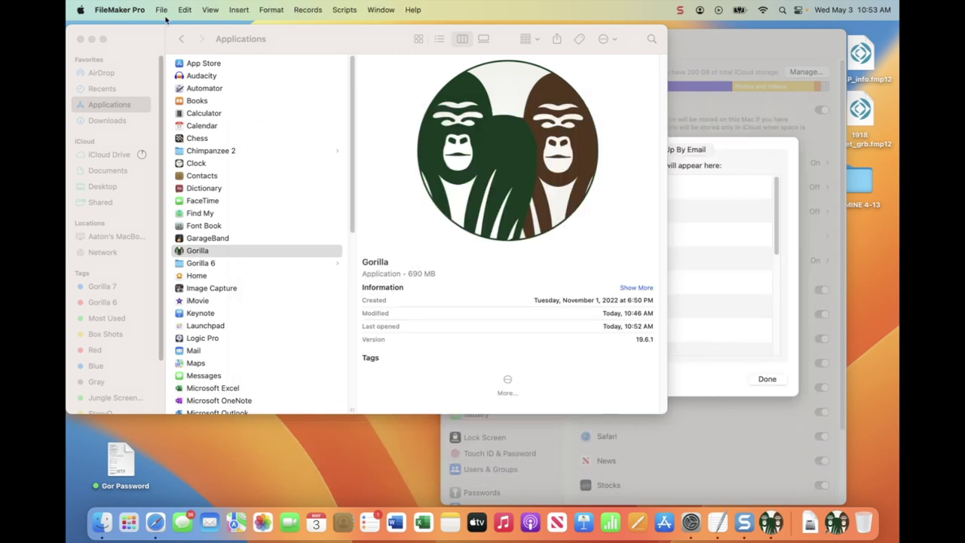
left_click(121, 10)
Quit FileMaker Pro, turn off Desktop & Documents Folders syncing in iCloud Drive options, and return to Finder.
left_click(137, 133)
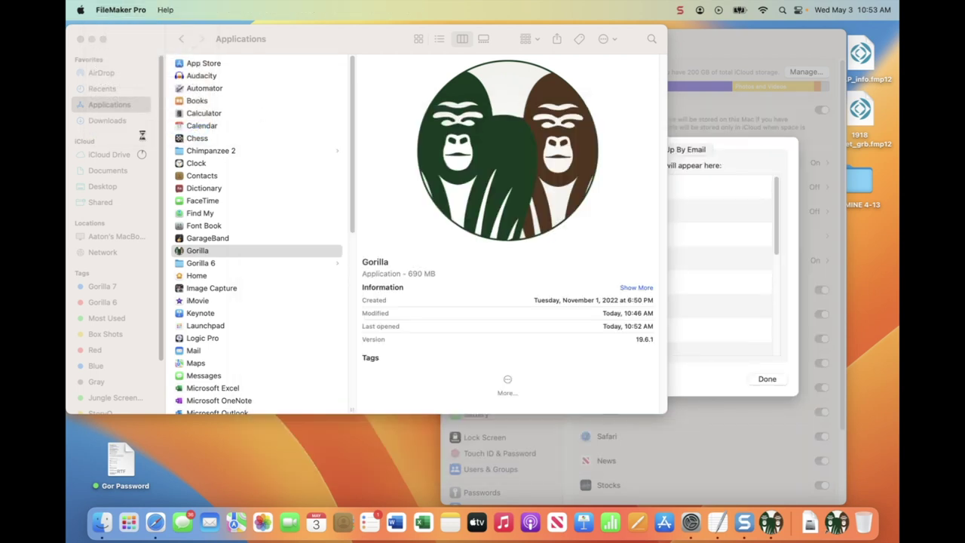
left_click(705, 255)
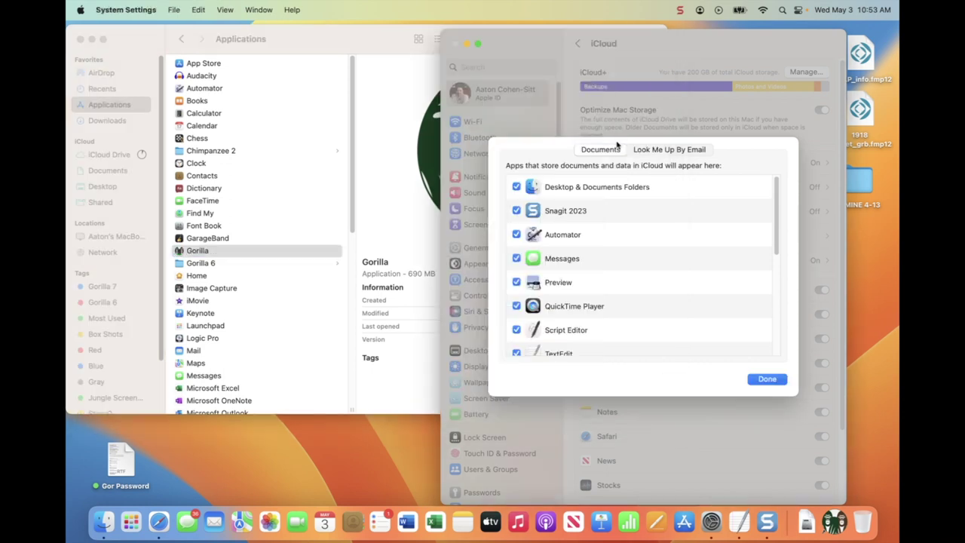
left_click(517, 187)
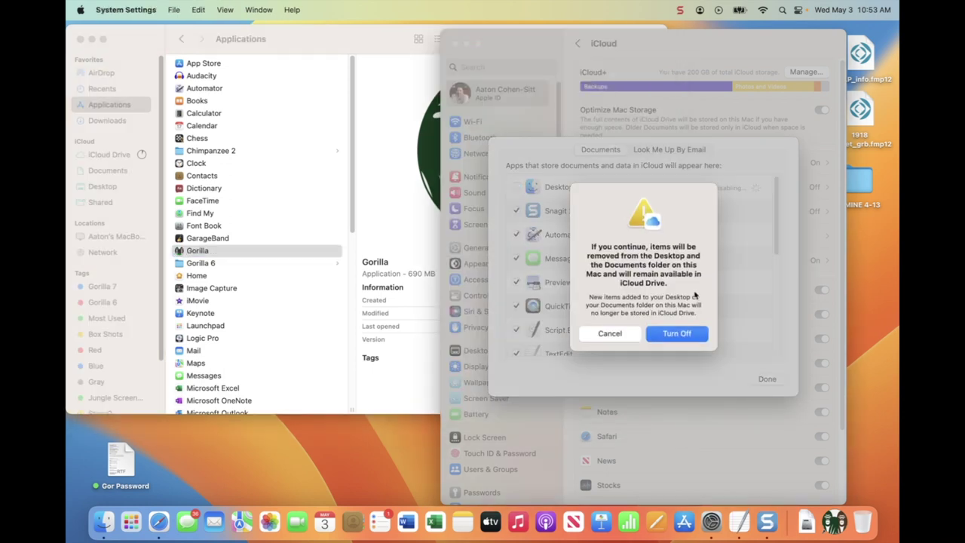
left_click(681, 336)
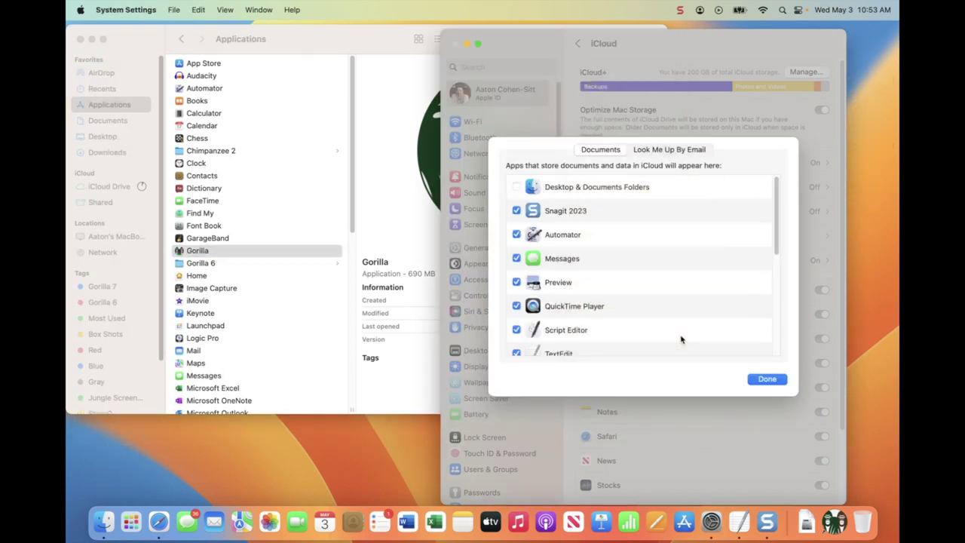
left_click(767, 379)
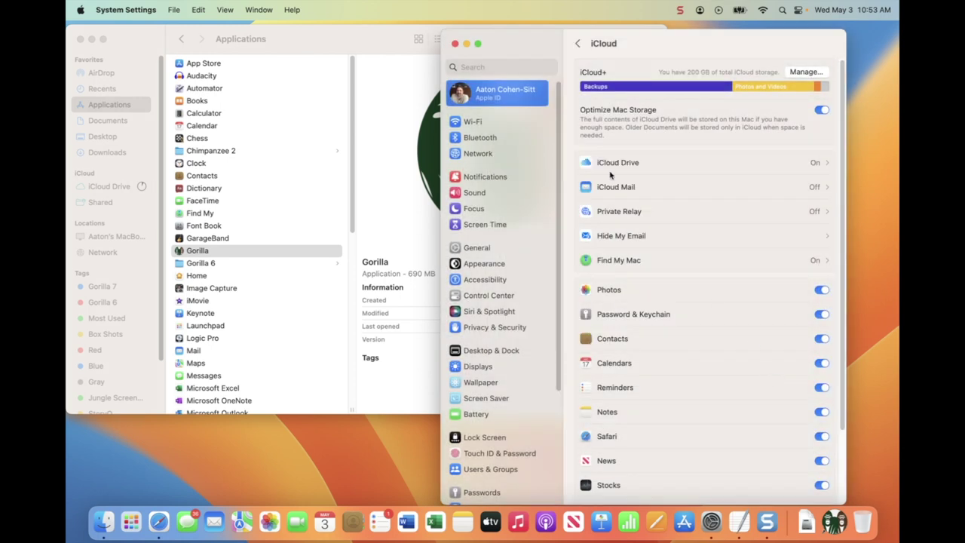
left_click(316, 44)
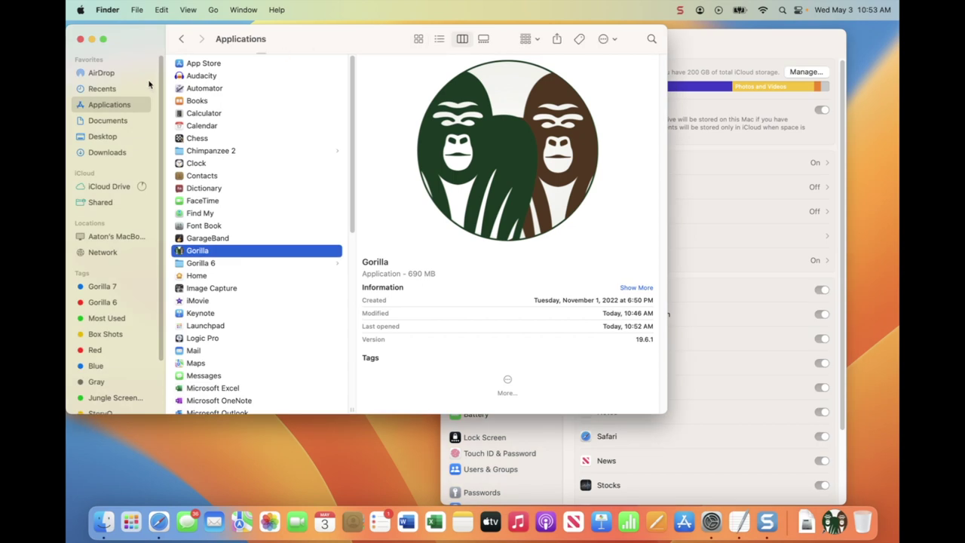
Compare local Documents with iCloud Drive, then open iCloud Documents > Mac's Documents > Gorilla 7.
left_click(107, 121)
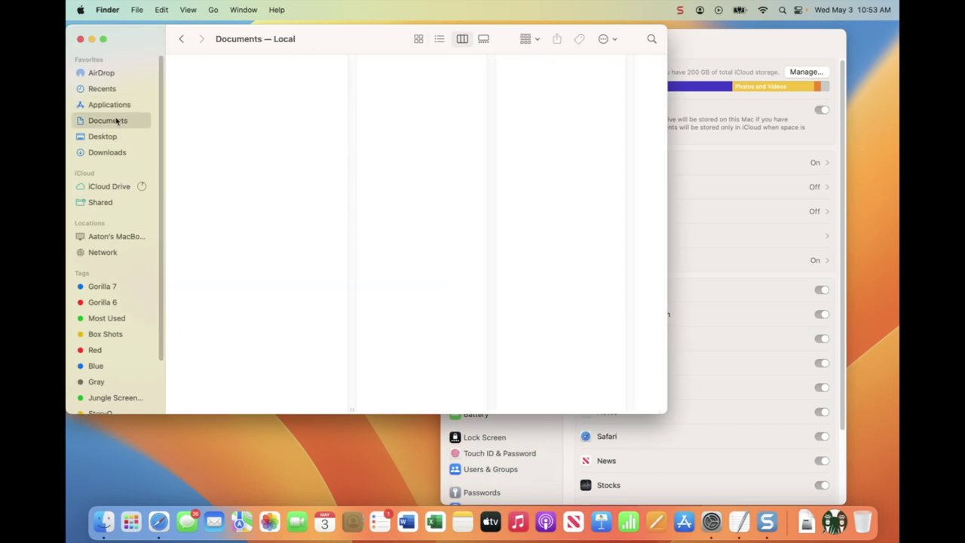
left_click(109, 188)
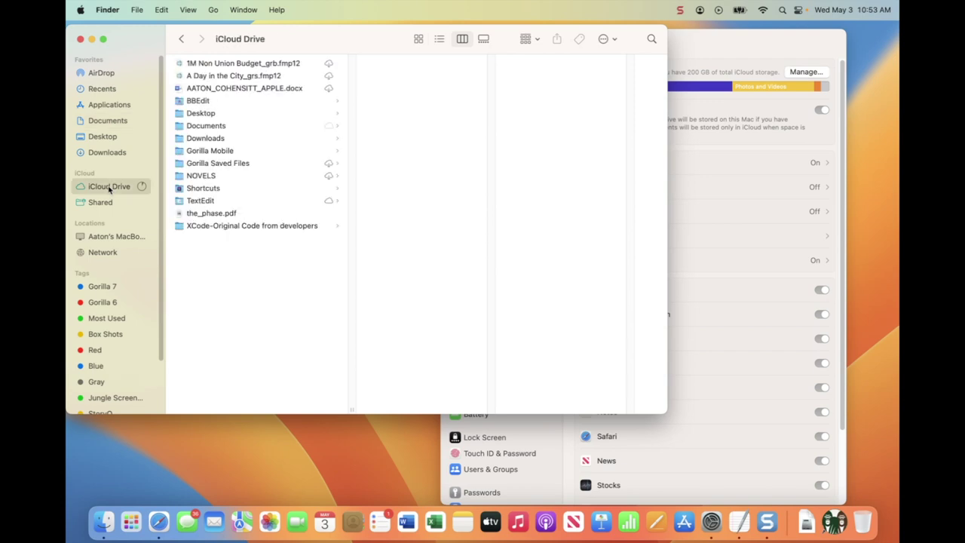
left_click(107, 121)
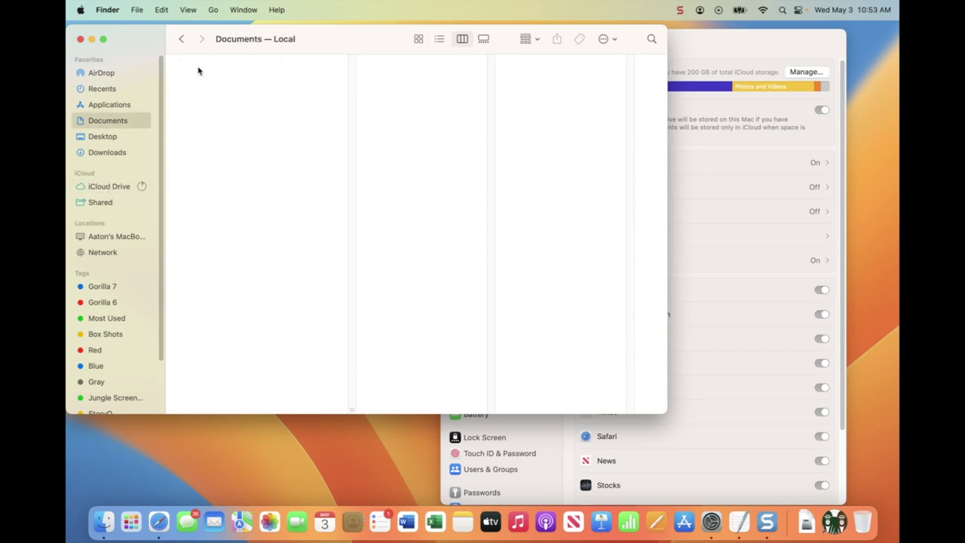
left_click(122, 189)
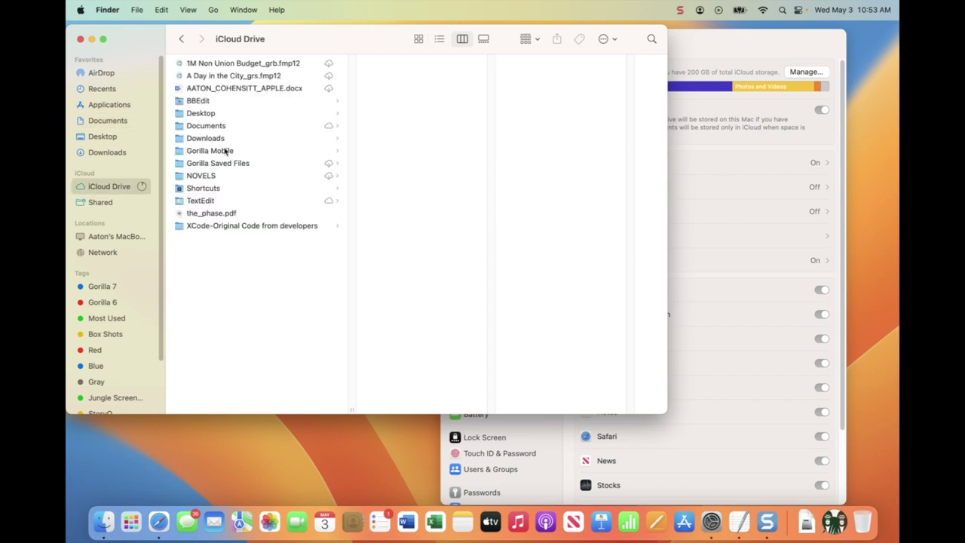
left_click(212, 127)
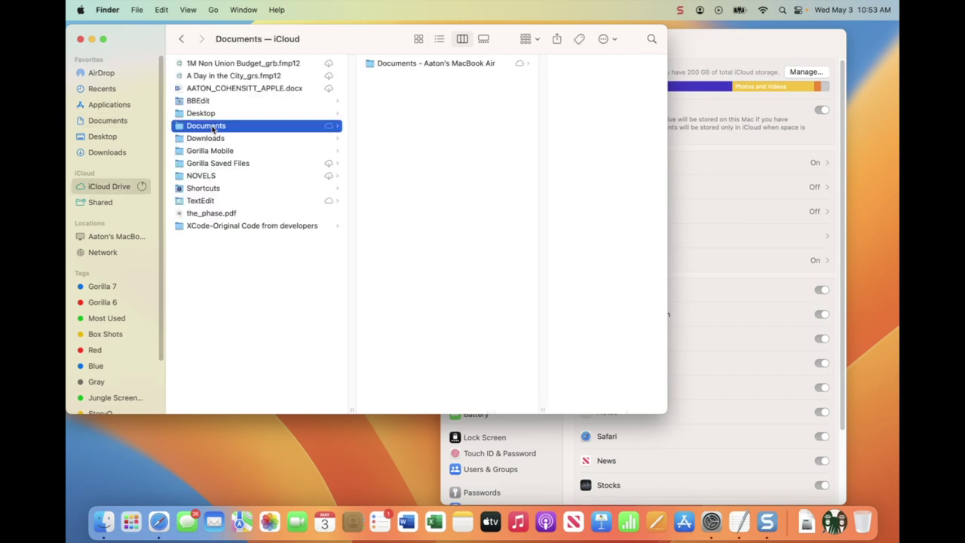
left_click(369, 66)
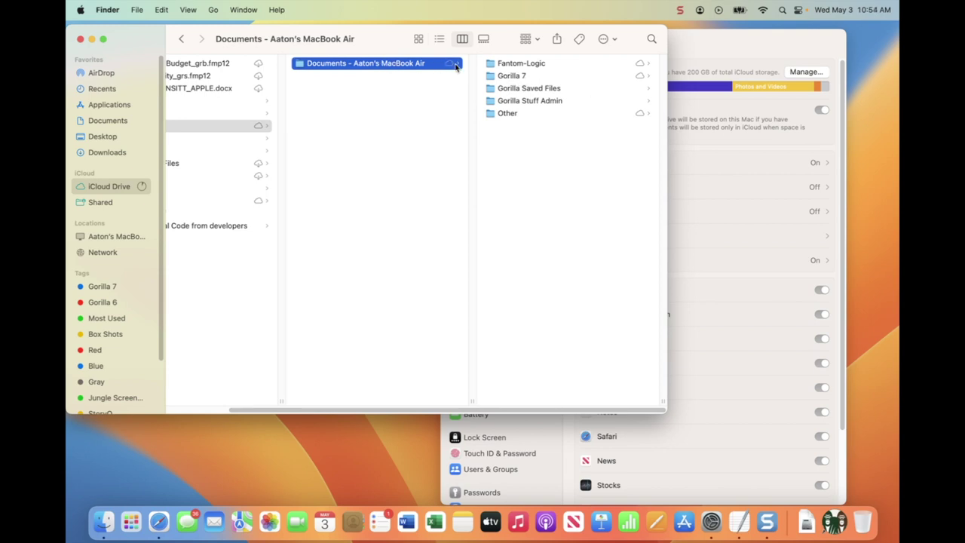
left_click(521, 77)
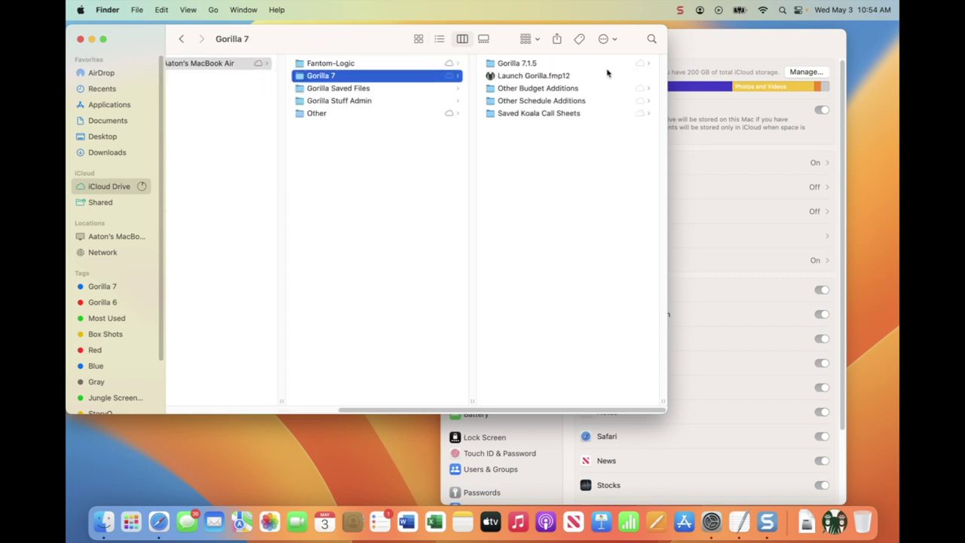
Enlarge and widen the Finder window to show another column.
left_click_drag(611, 410, 376, 411)
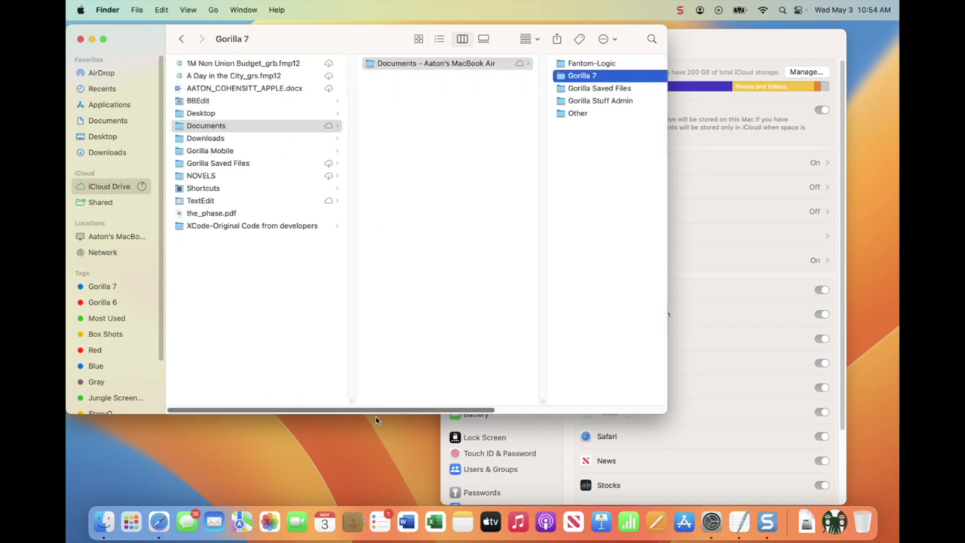
left_click_drag(663, 409, 710, 452)
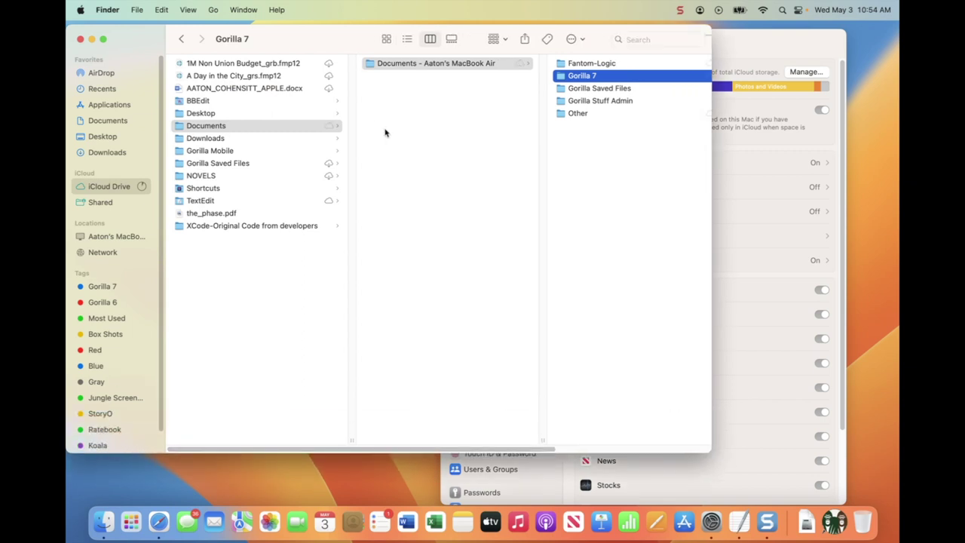
left_click(758, 47)
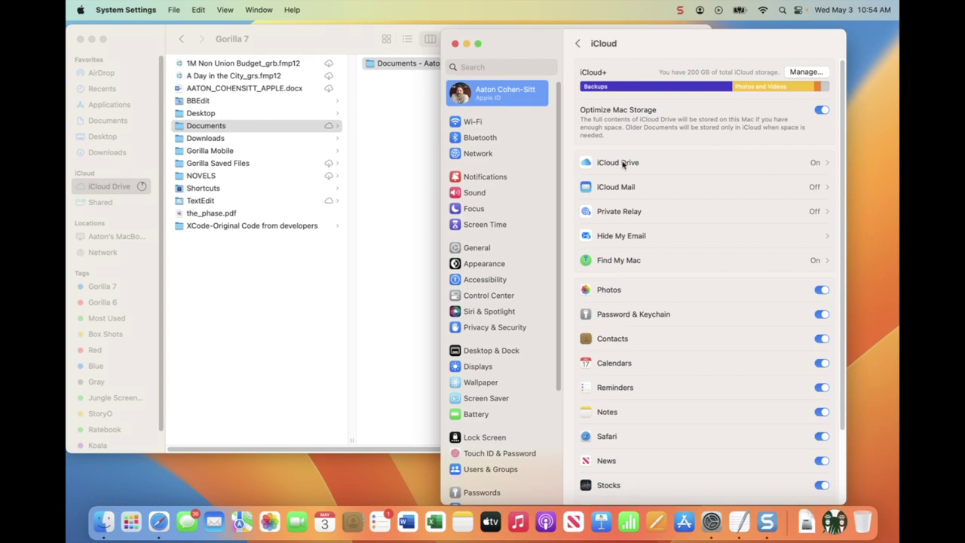
left_click(411, 131)
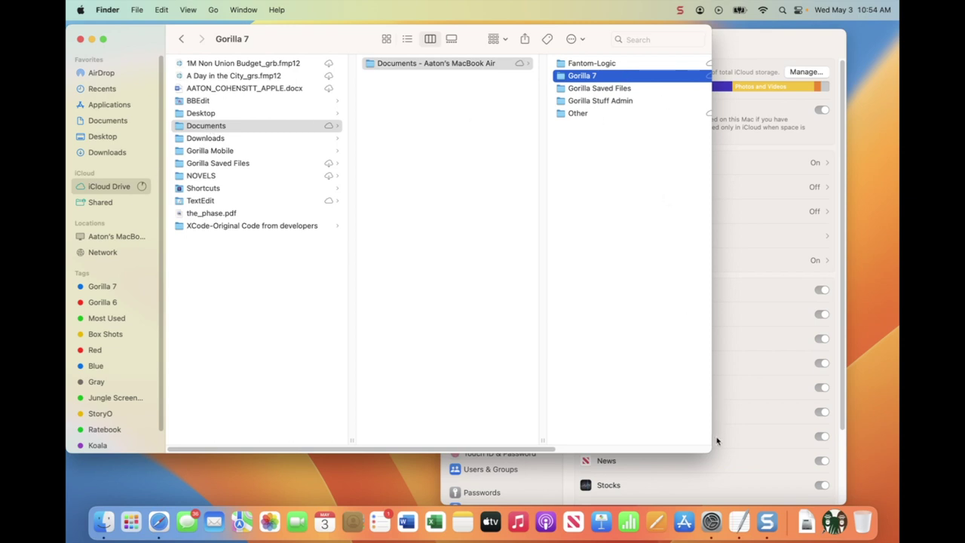
left_click_drag(708, 448, 794, 436)
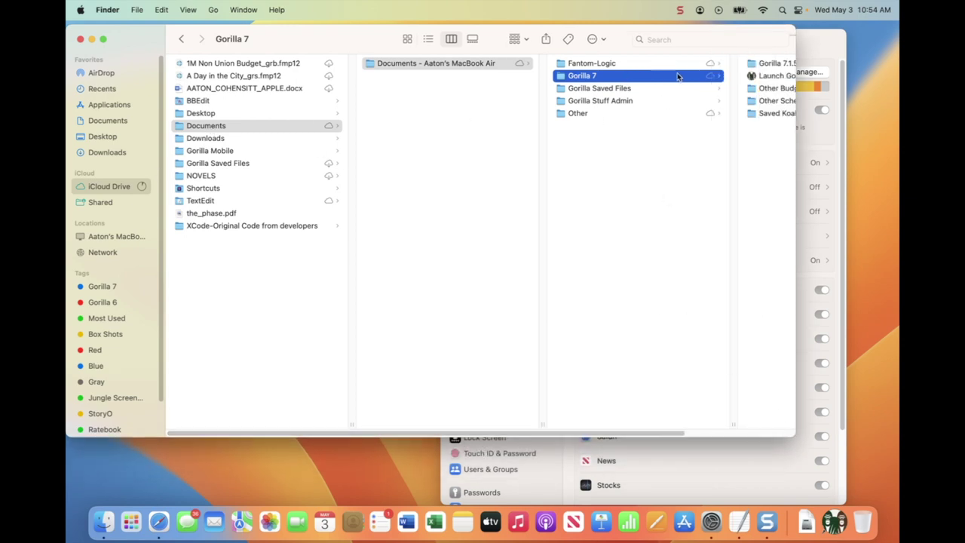
Select Gorilla 7 and preview the details of Launch Gorilla.fmp12.
left_click(763, 77)
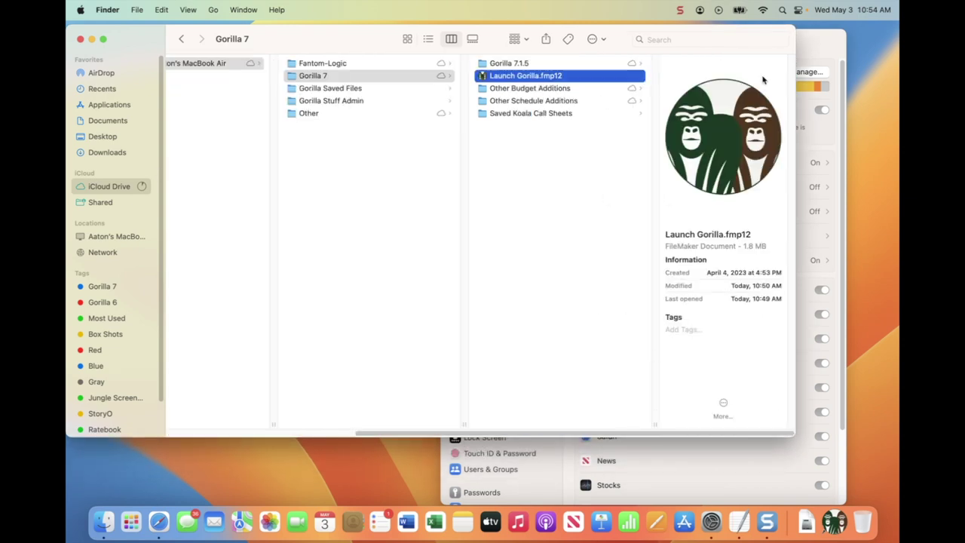
left_click(317, 77)
right_click(389, 79)
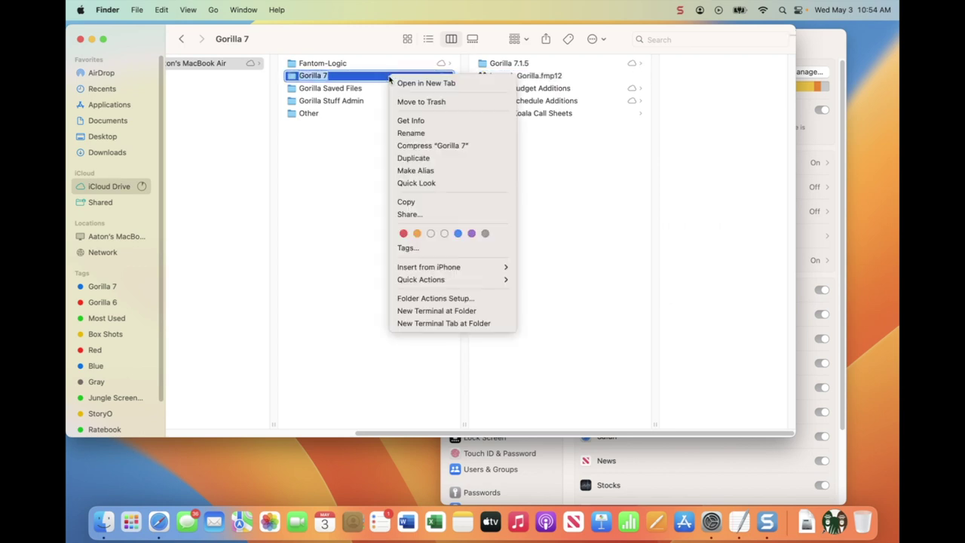
left_click(298, 80)
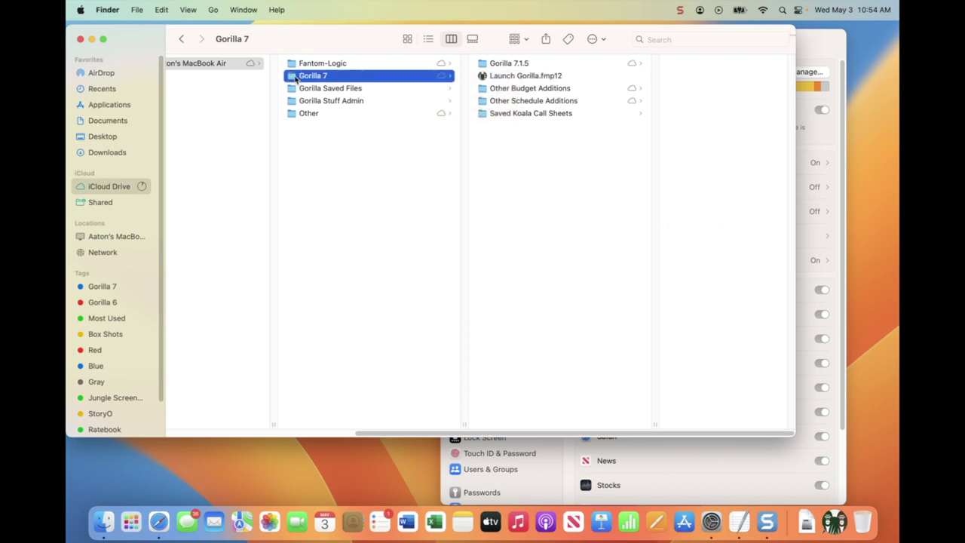
left_click(484, 77)
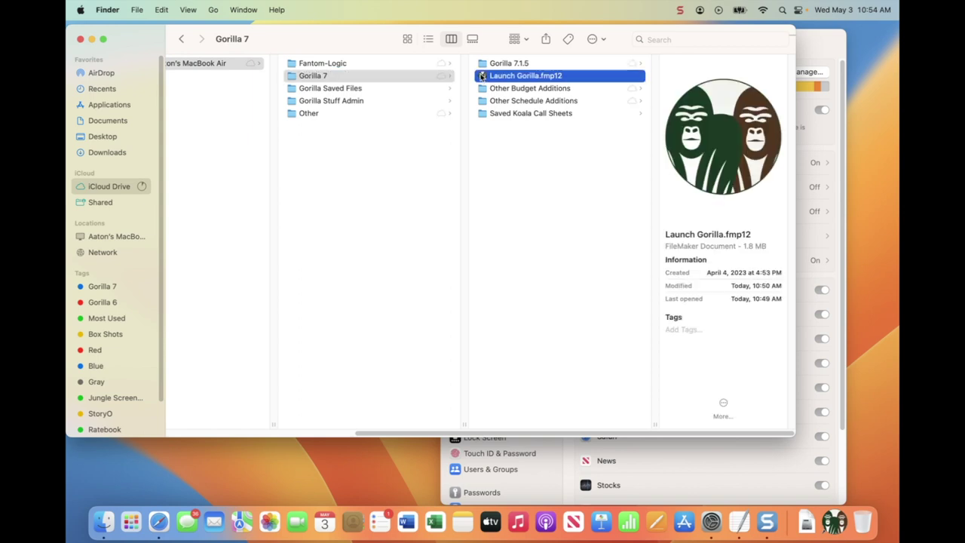
double_click(482, 76)
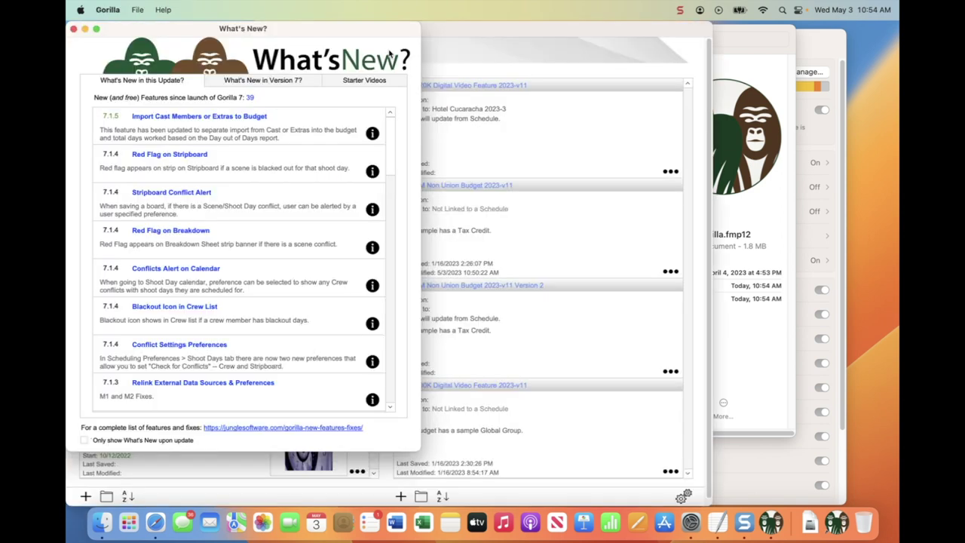
left_click(74, 29)
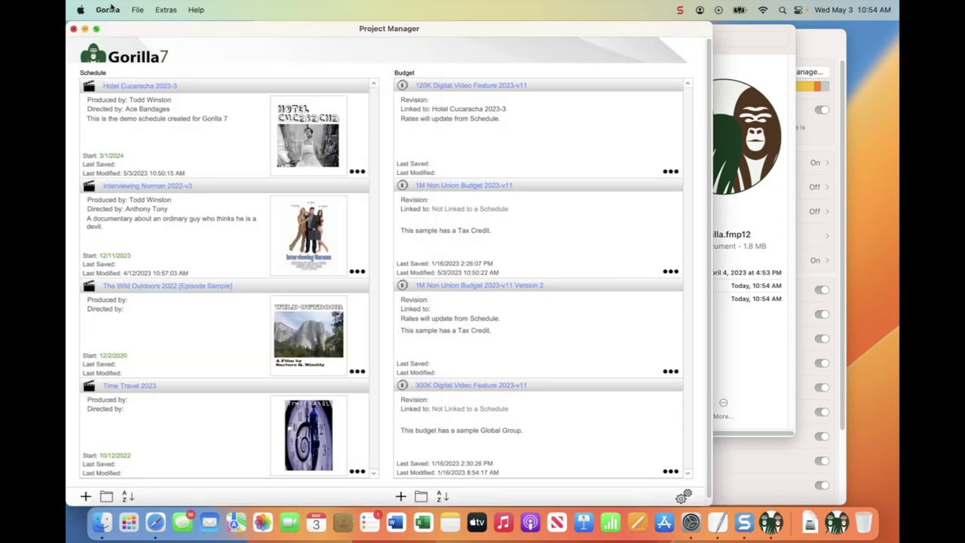
left_click(107, 9)
left_click(126, 73)
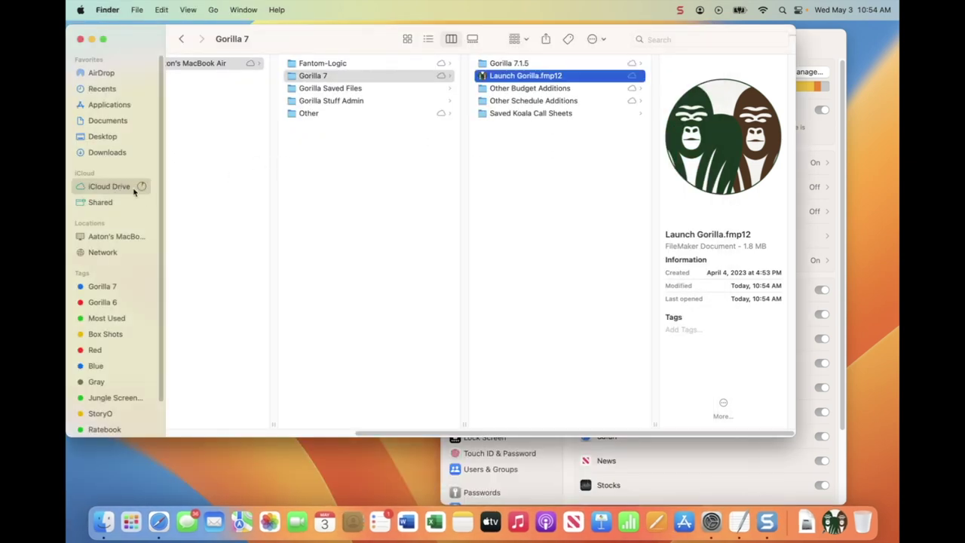
left_click(106, 125)
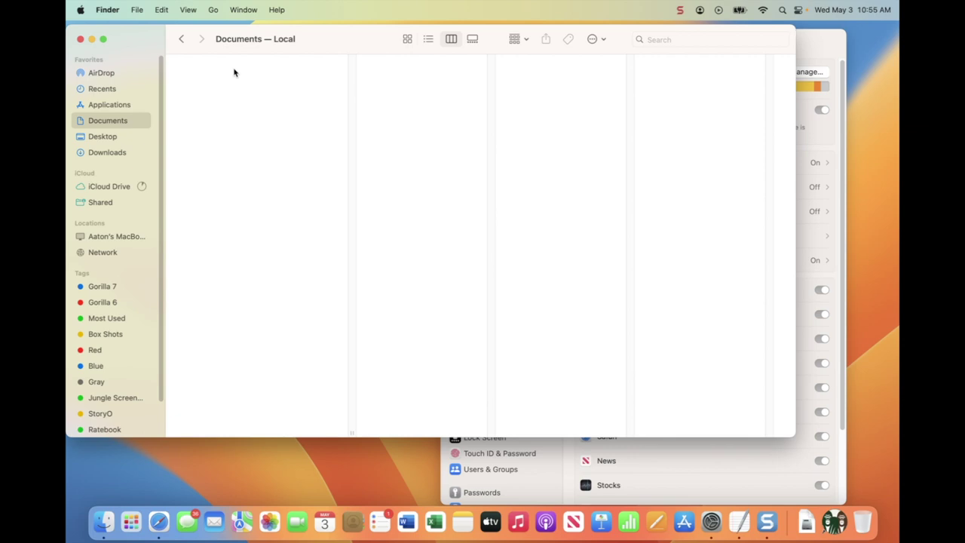
left_click(824, 141)
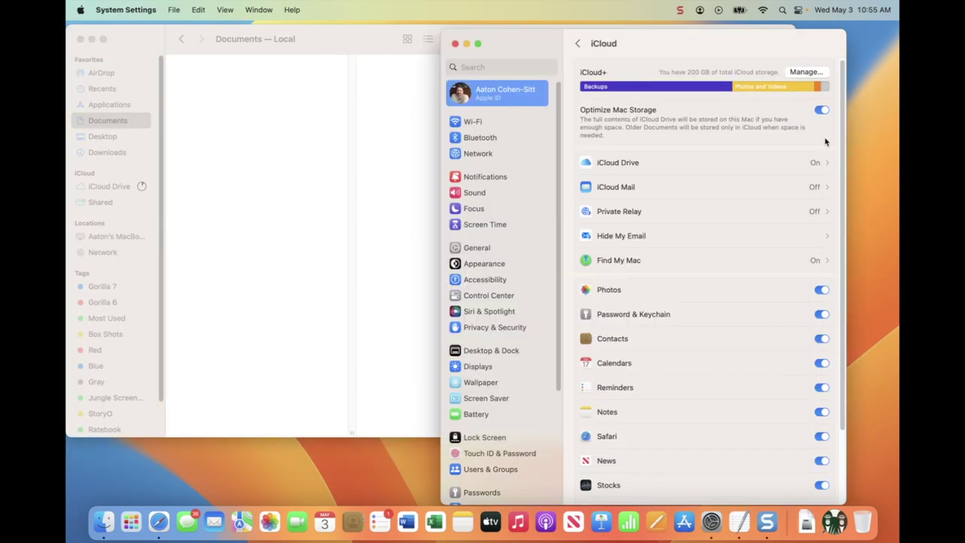
left_click(630, 170)
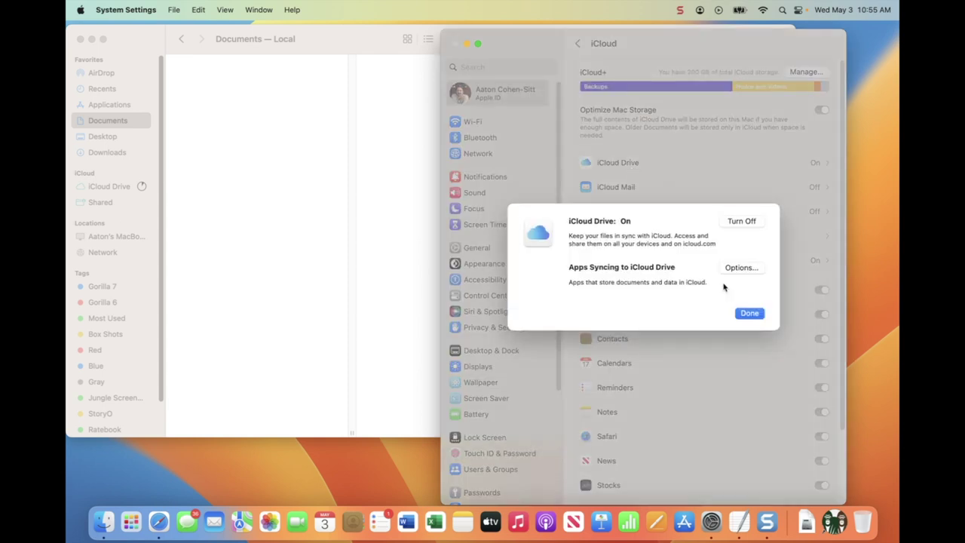
left_click(742, 266)
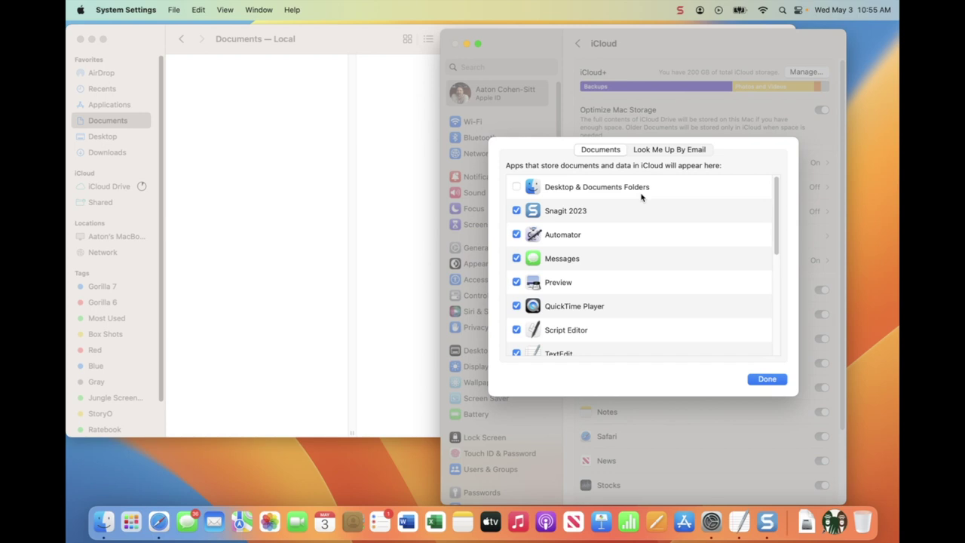
left_click(221, 50)
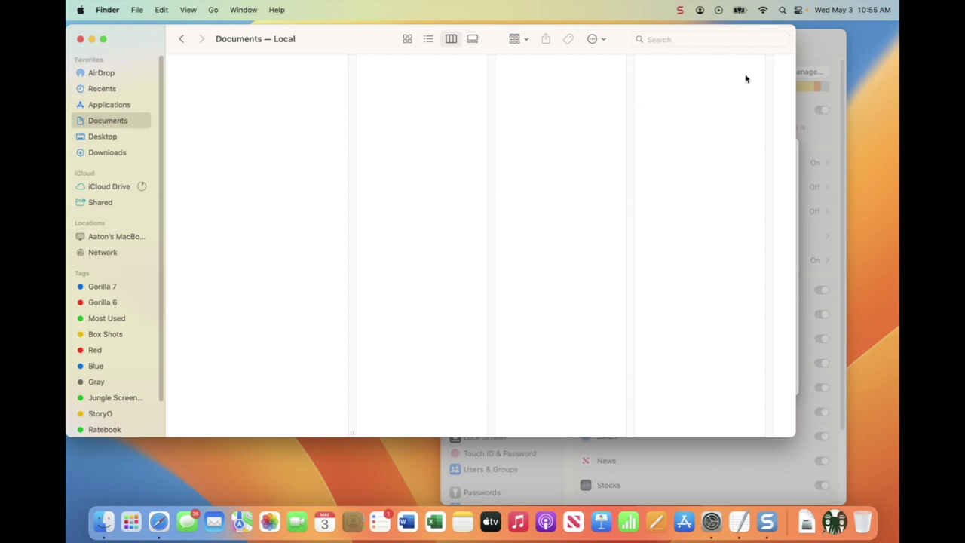
left_click(816, 46)
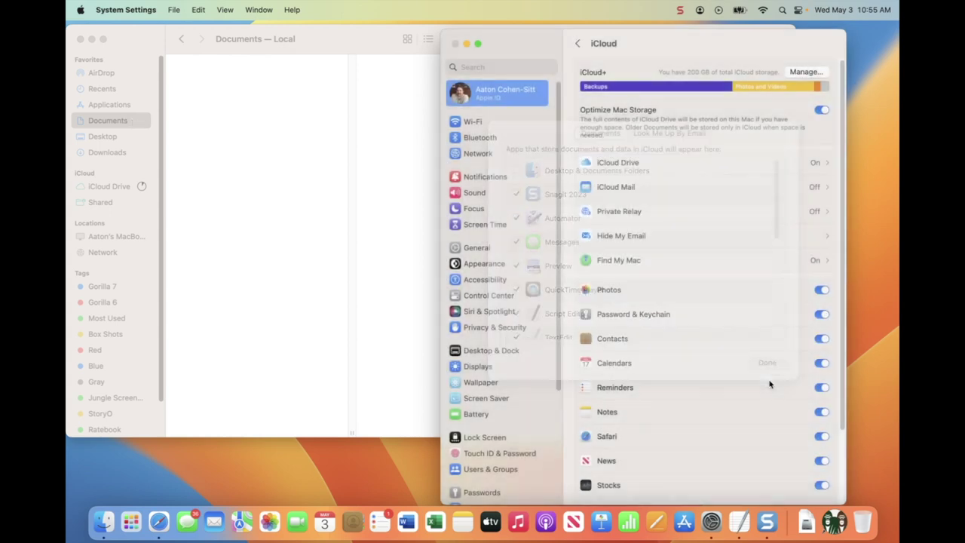
left_click_drag(519, 35, 452, 32)
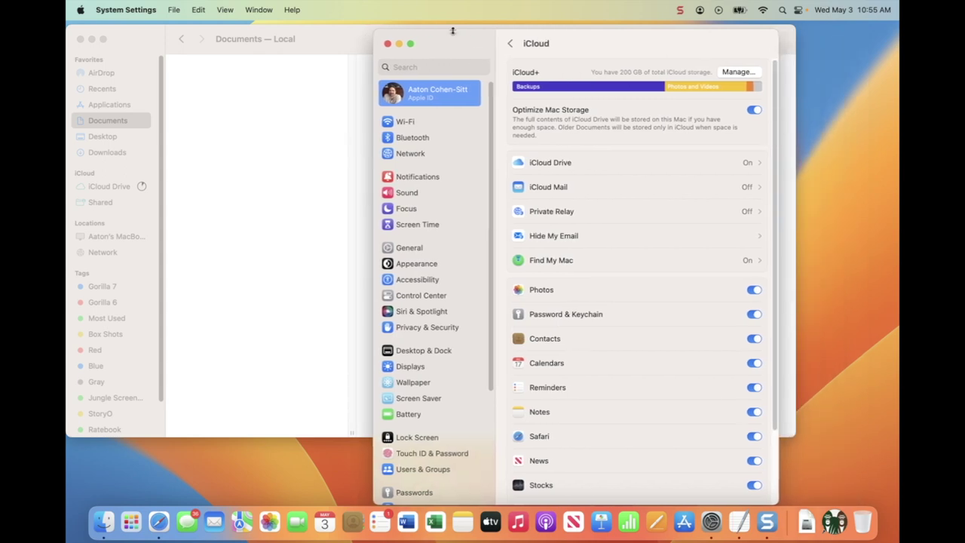
left_click(565, 167)
left_click(673, 268)
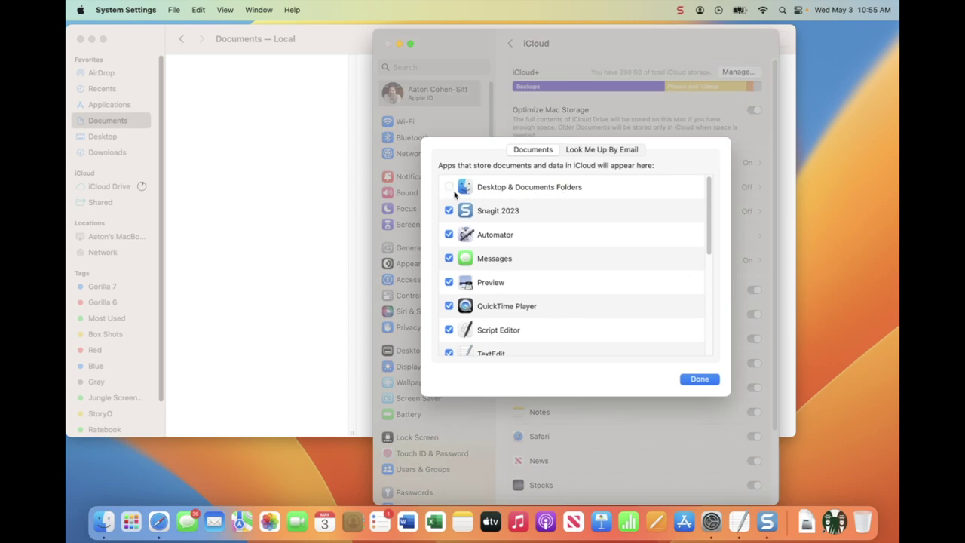
left_click(703, 378)
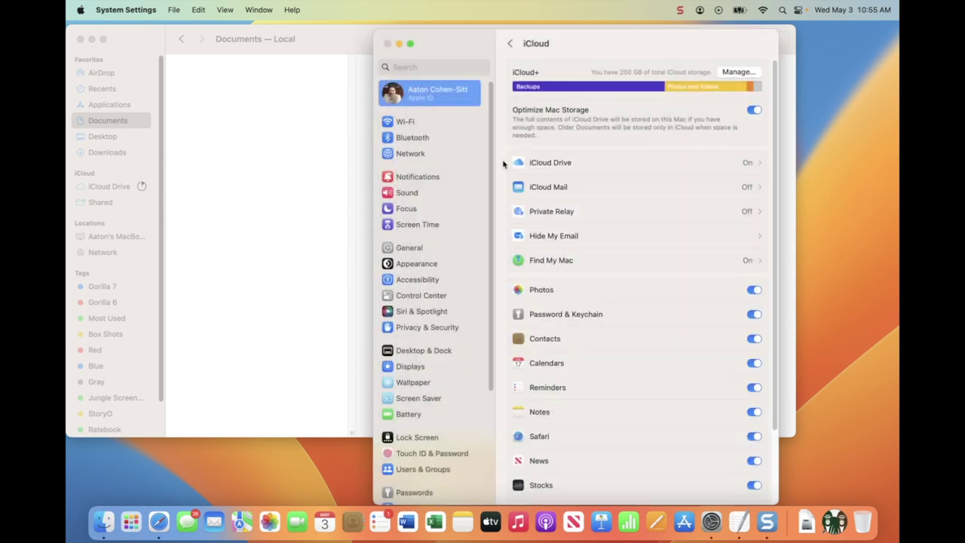
left_click(316, 128)
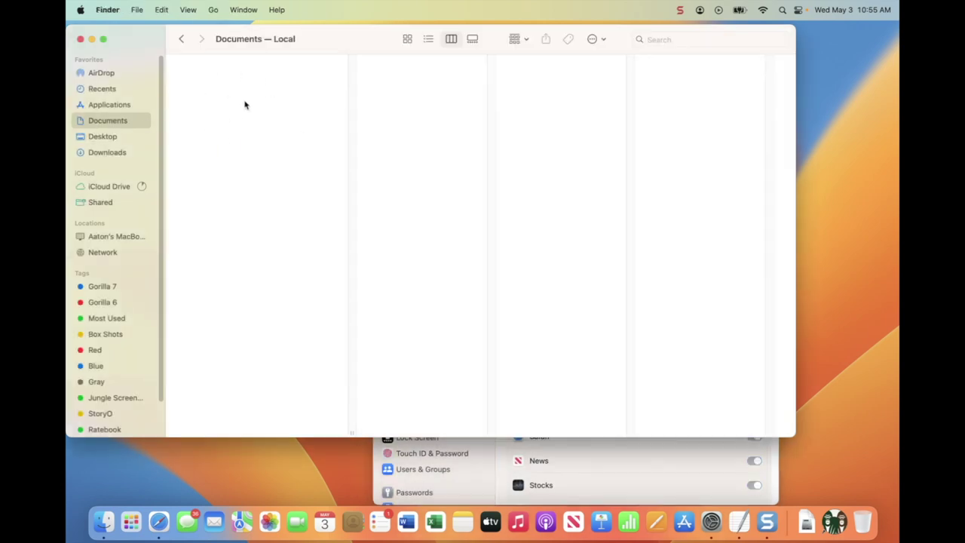
left_click(115, 105)
Check the Gorilla app's details, then select Gorilla 7 in iCloud's Documents - MacBook Air folder.
left_click(193, 251)
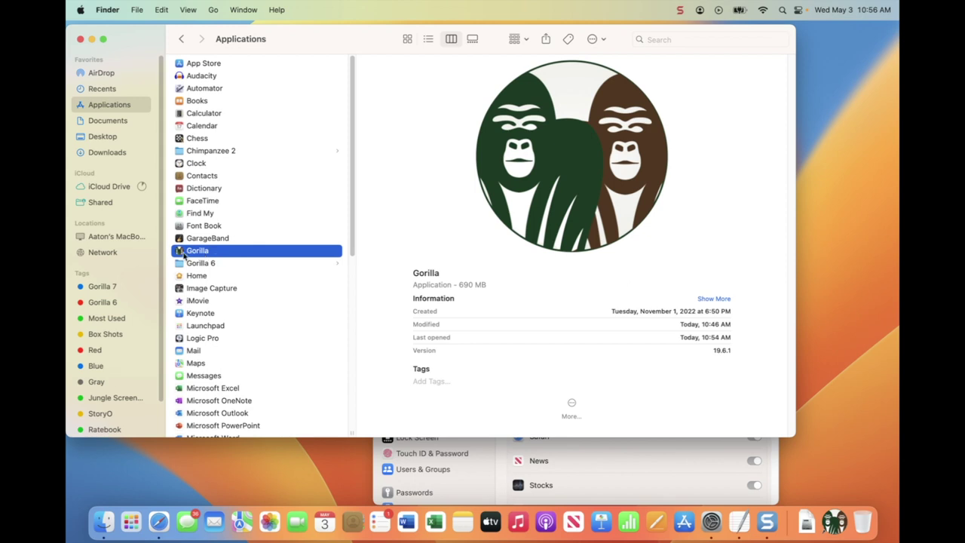
left_click(109, 120)
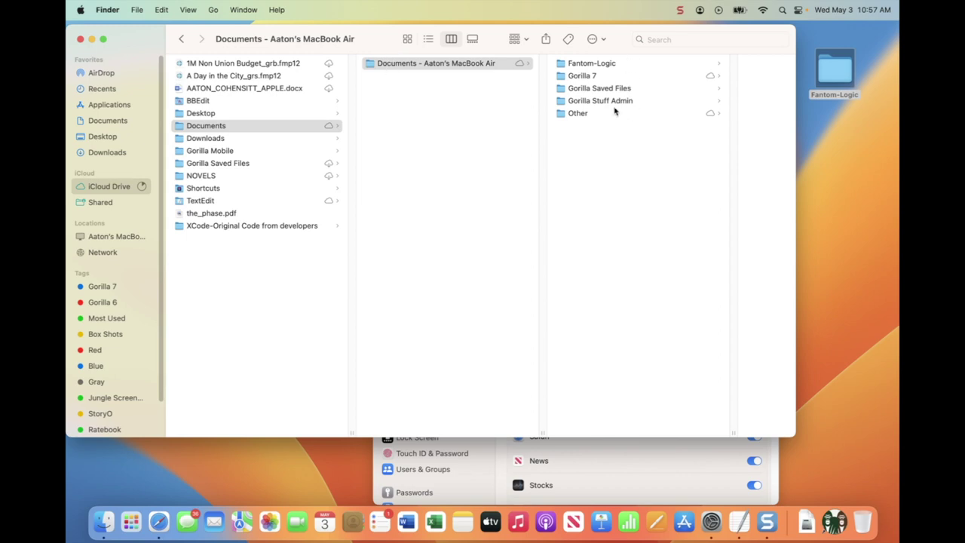
left_click(571, 77)
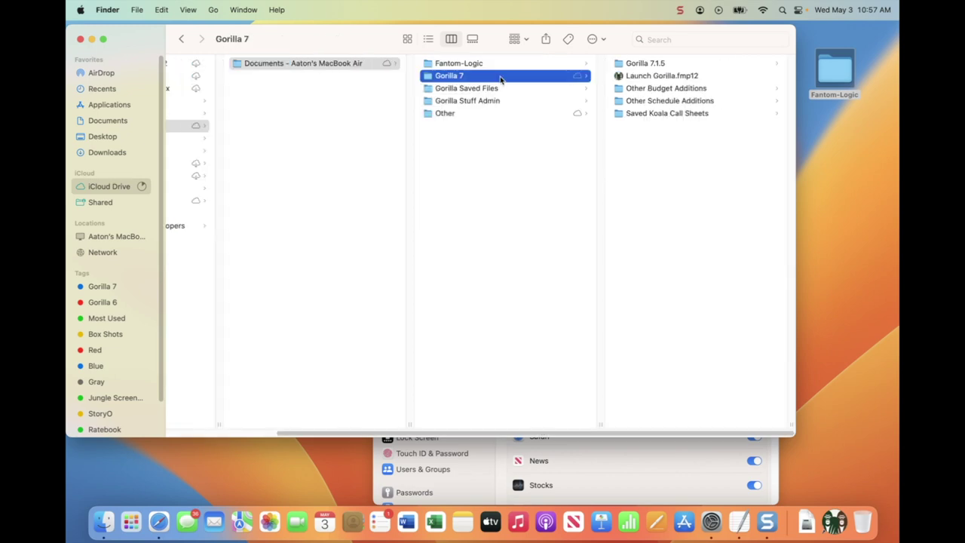
Move Gorilla 7 from iCloud Documents onto the desktop, confirming Move, then open and close it.
left_click_drag(428, 79, 835, 148)
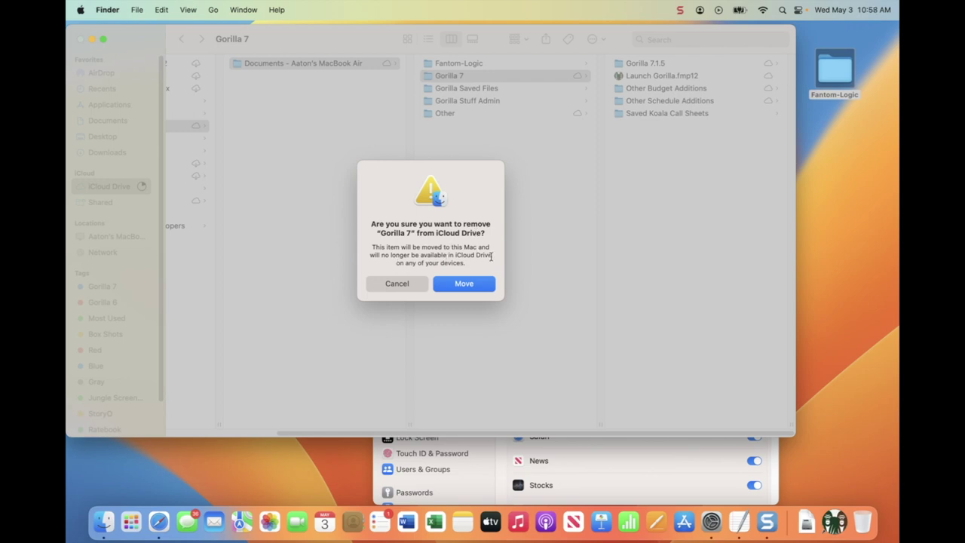
left_click(463, 283)
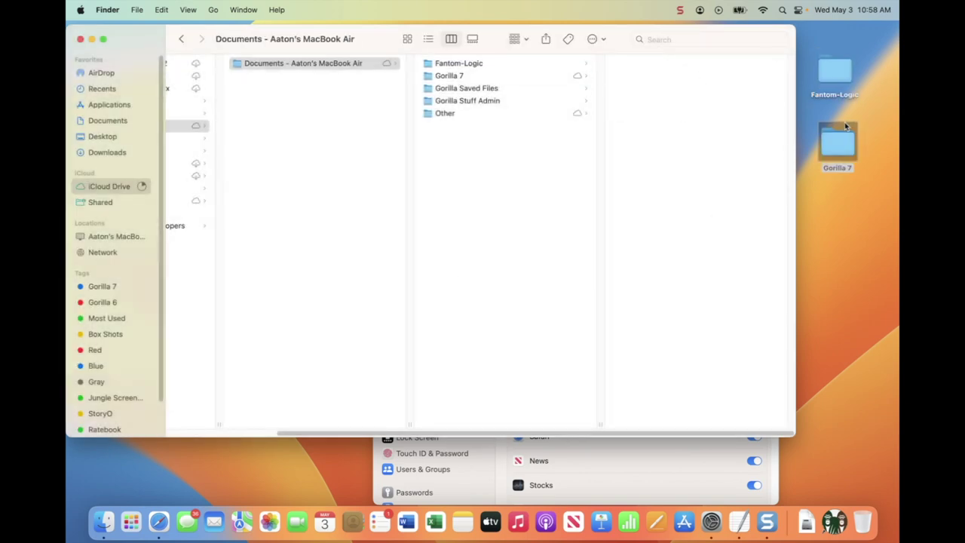
double_click(840, 145)
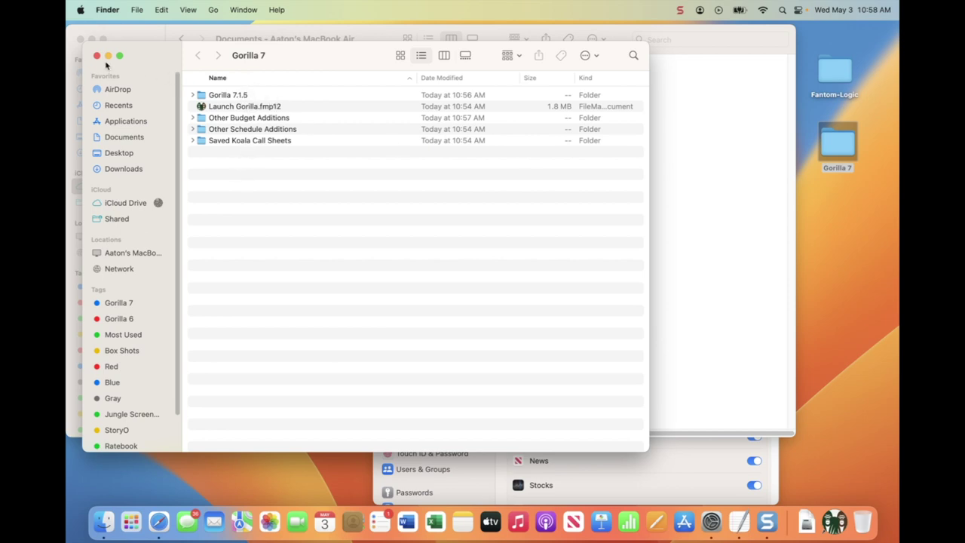
left_click(97, 55)
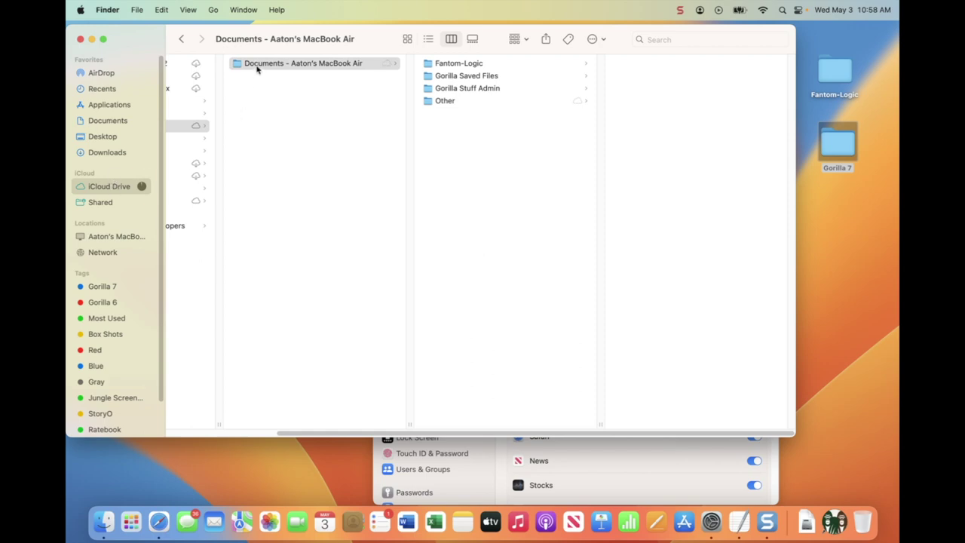
Move the desktop Gorilla 7 folder into local Documents, then select the Gorilla app in Applications.
left_click(109, 122)
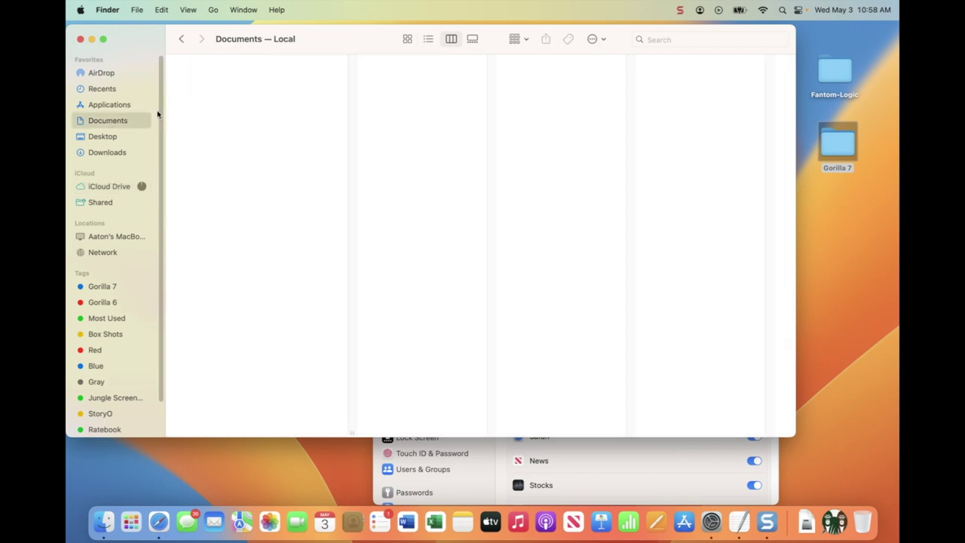
left_click_drag(832, 149, 226, 86)
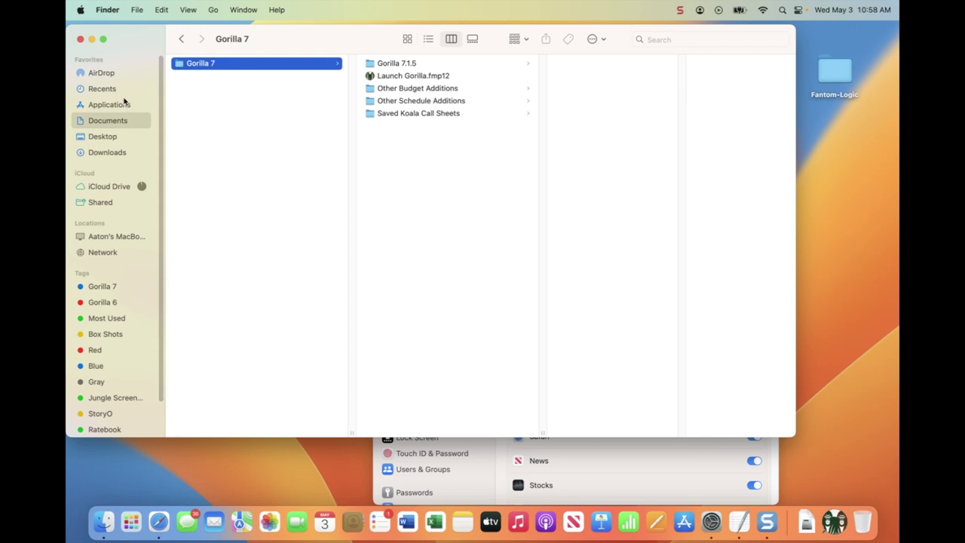
left_click(119, 105)
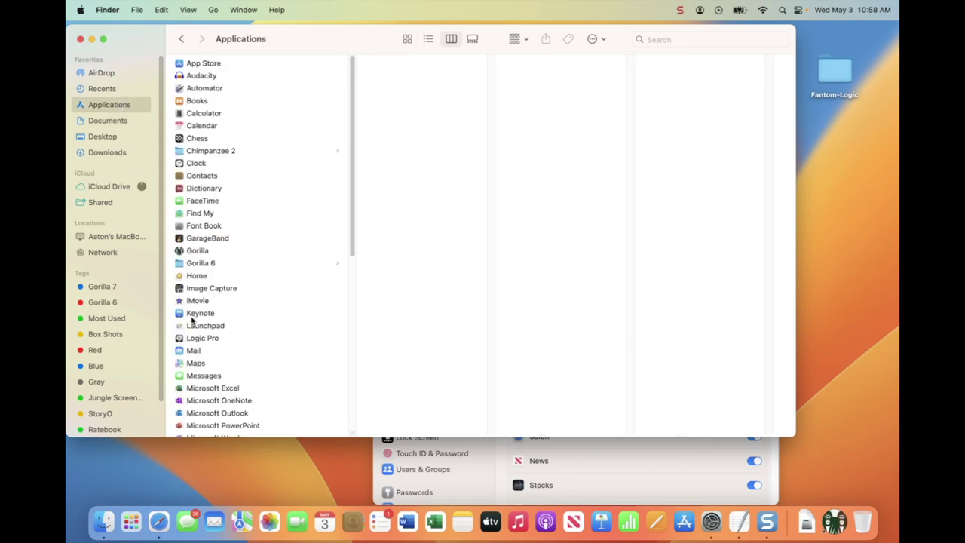
left_click(195, 251)
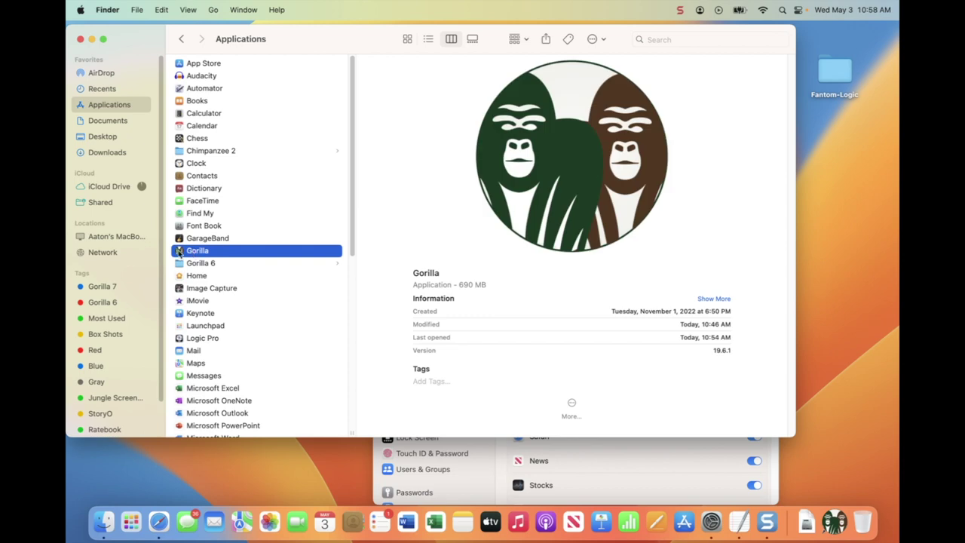
Check Launch Gorilla.fmp12 inside Documents' Gorilla 7 folder, then launch Gorilla from Applications.
left_click(114, 120)
left_click(222, 67)
left_click(394, 77)
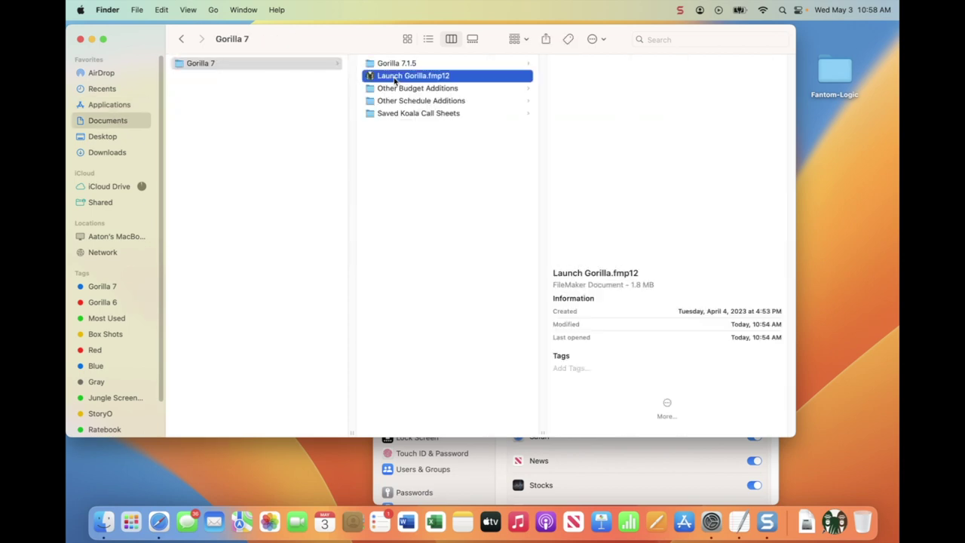
left_click(122, 106)
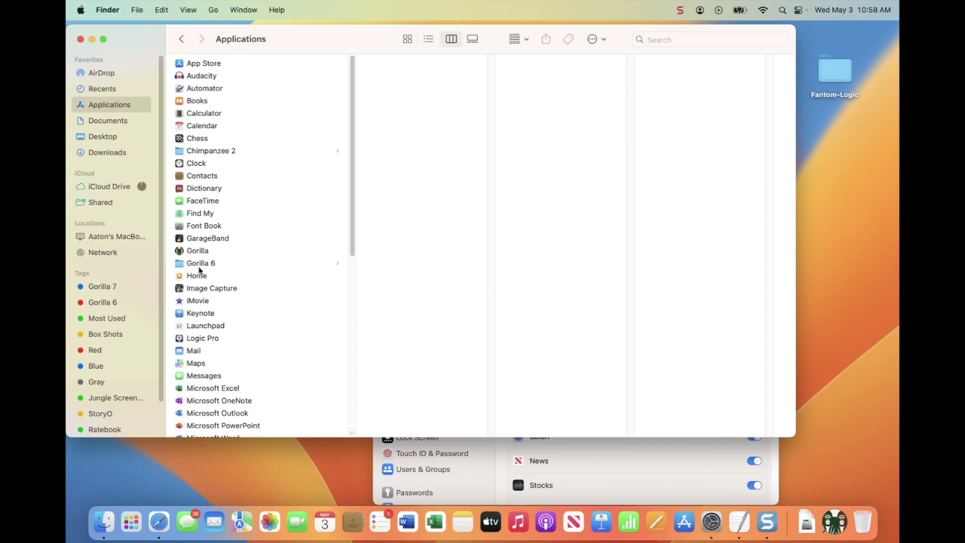
left_click(196, 252)
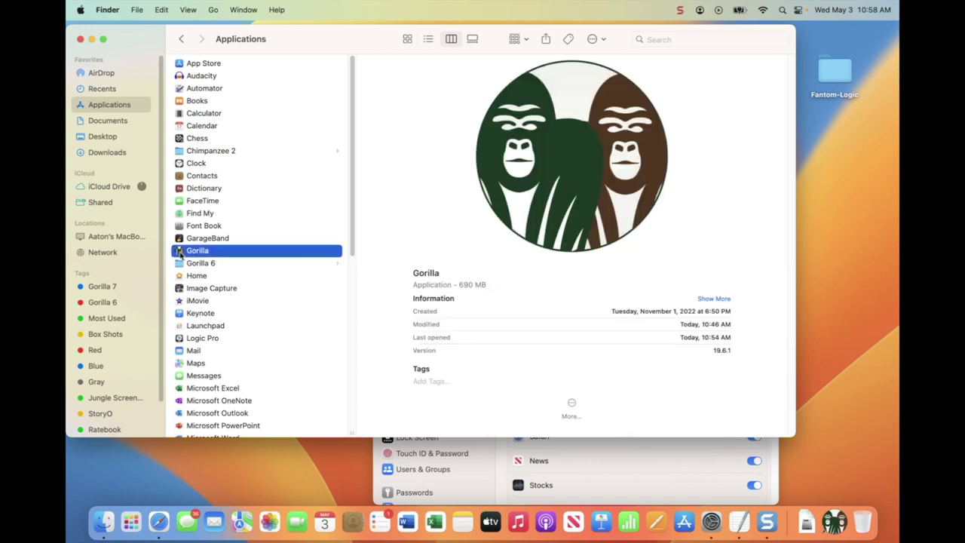
double_click(180, 255)
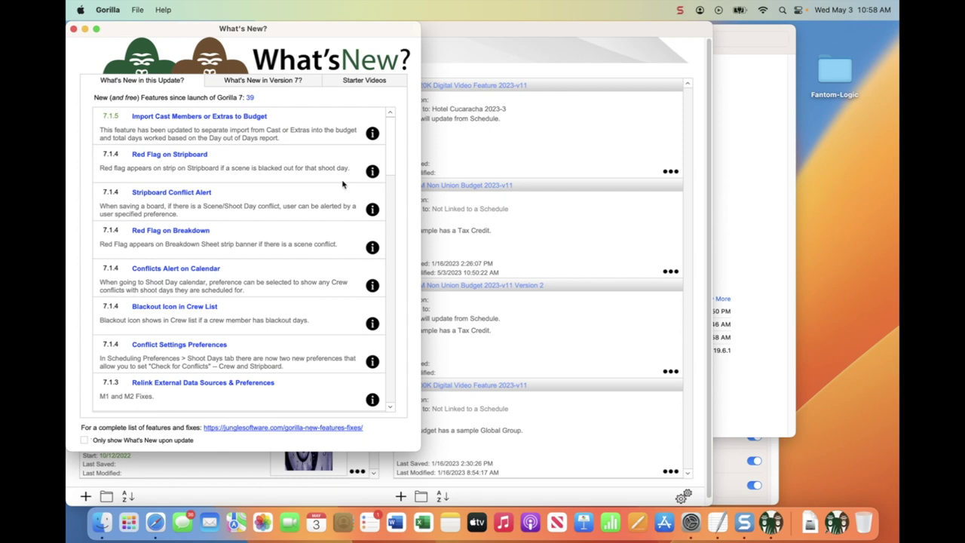
Dismiss Gorilla's What's New window, quit Gorilla, and show iCloud Drive in Finder.
left_click(74, 30)
left_click(107, 9)
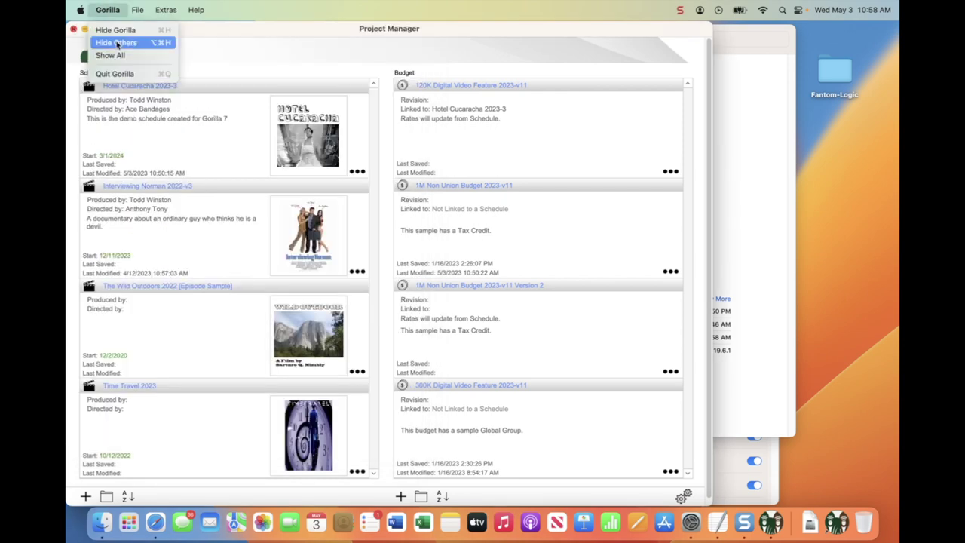
left_click(124, 73)
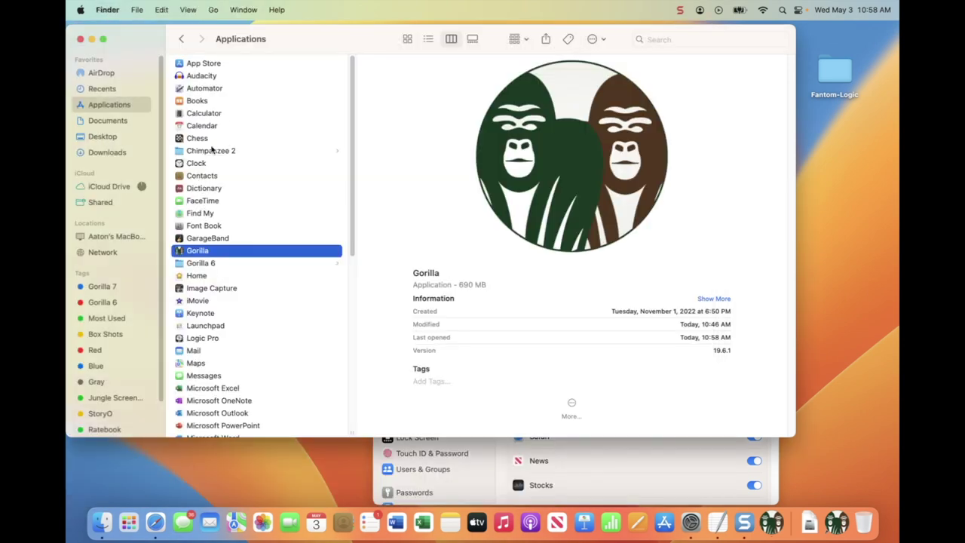
left_click(113, 190)
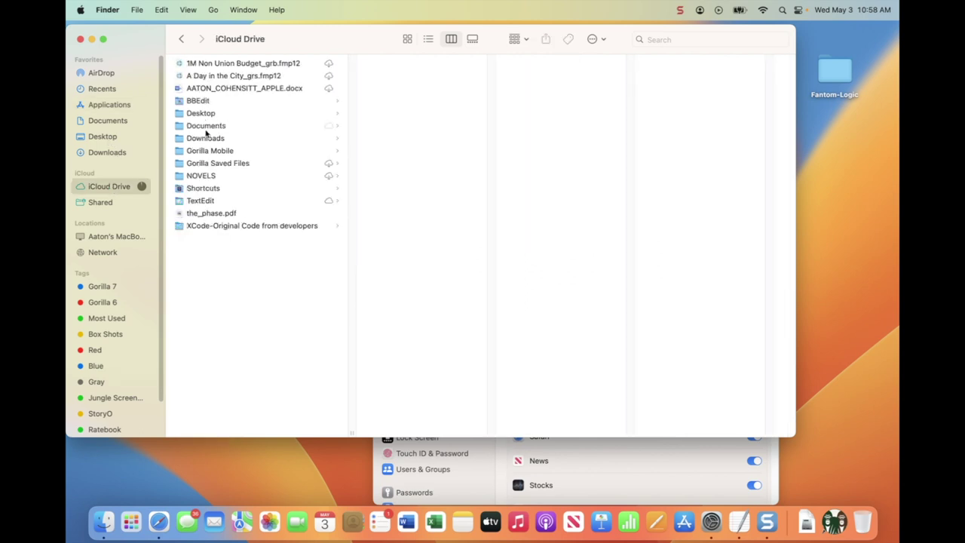
Browse iCloud's Gorilla Saved Files, checking the Saved Budgets and Saved Schedules subfolders.
left_click(203, 126)
left_click(413, 66)
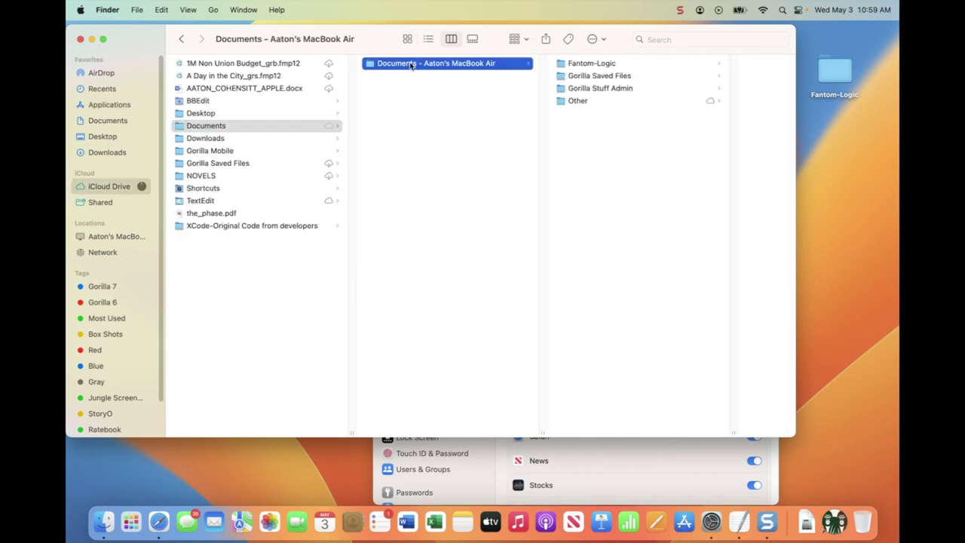
left_click(595, 75)
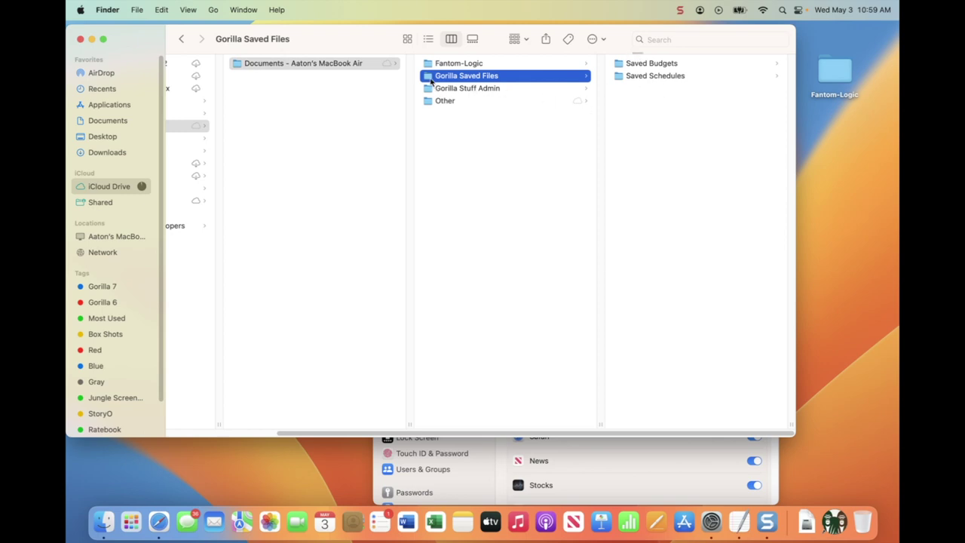
left_click(647, 66)
left_click(483, 78)
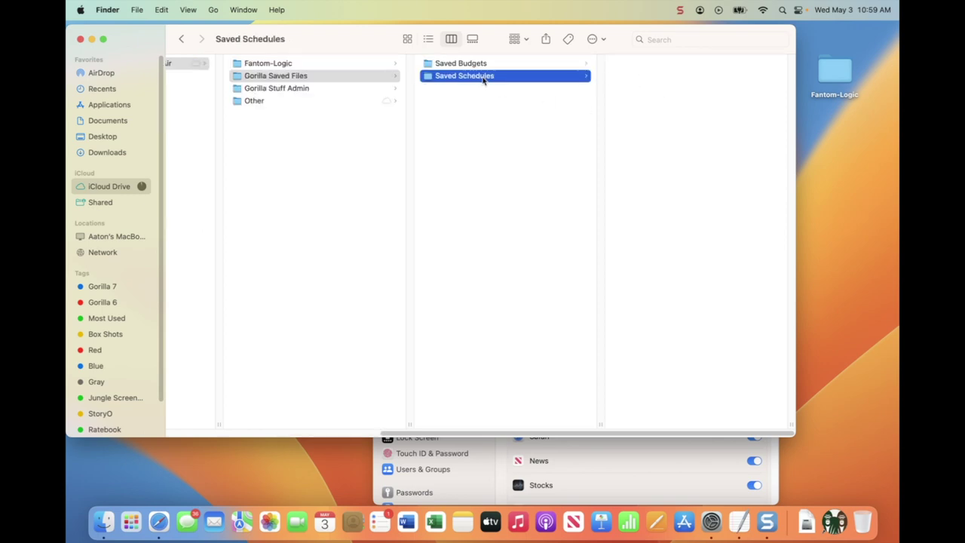
left_click(235, 78)
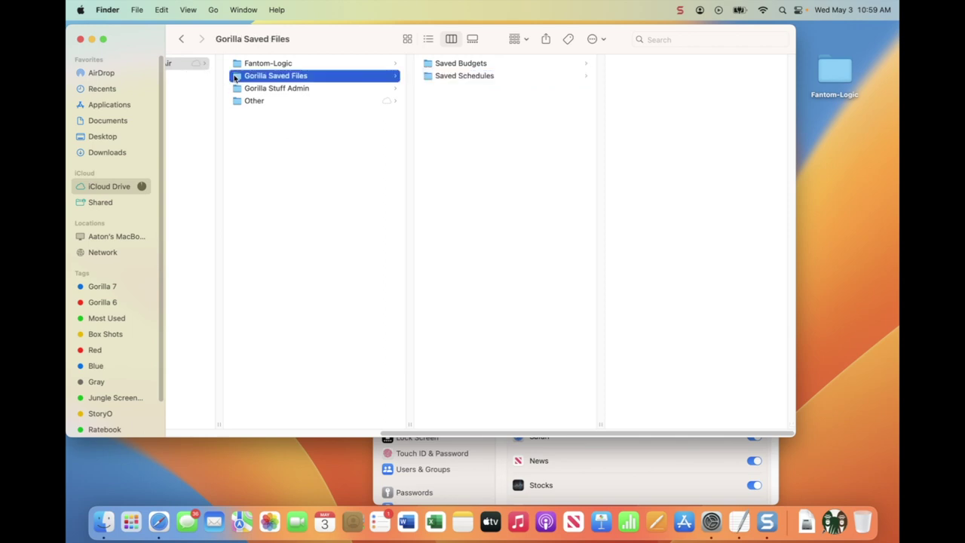
Open the local Documents Gorilla 7 folder, listing Launch Gorilla.fmp12 and Gorilla 7.1.5.
left_click_drag(411, 433, 188, 430)
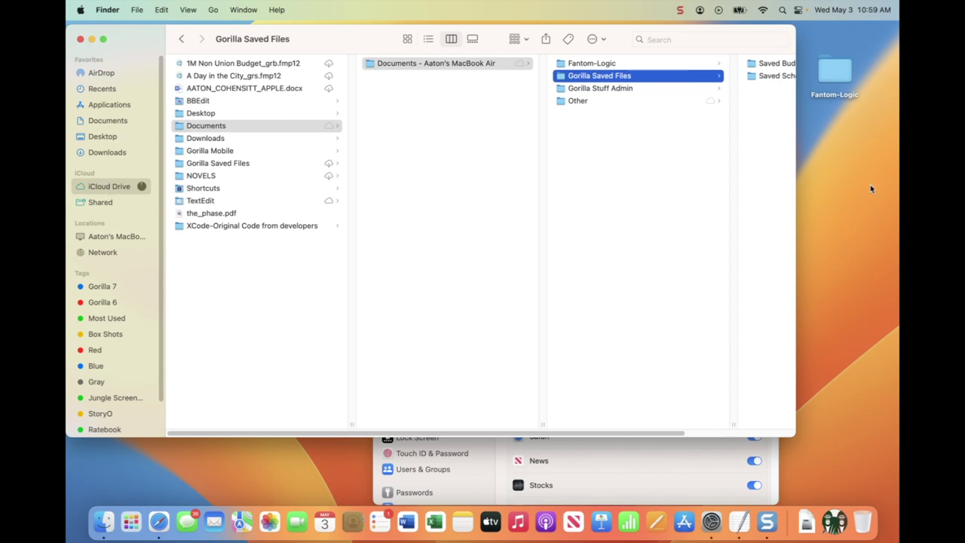
left_click(124, 121)
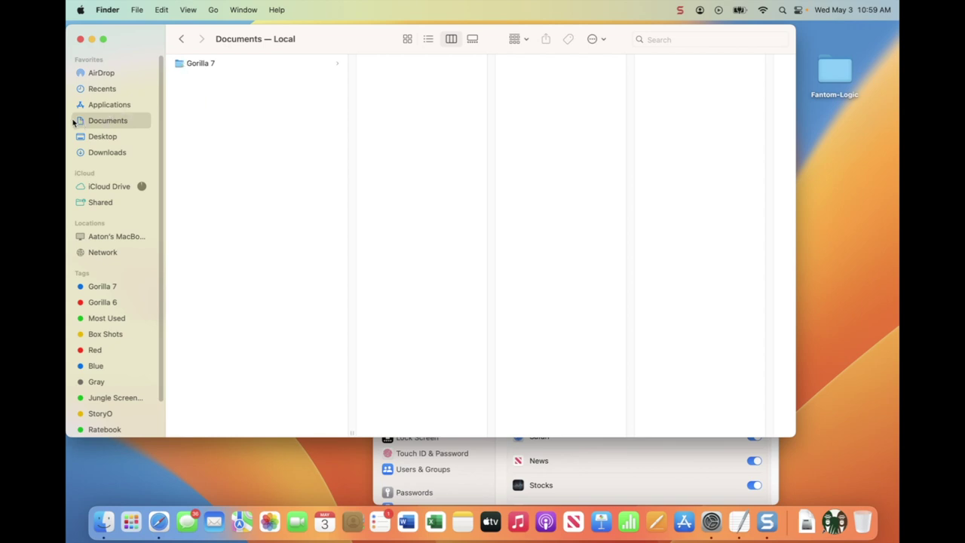
left_click(190, 64)
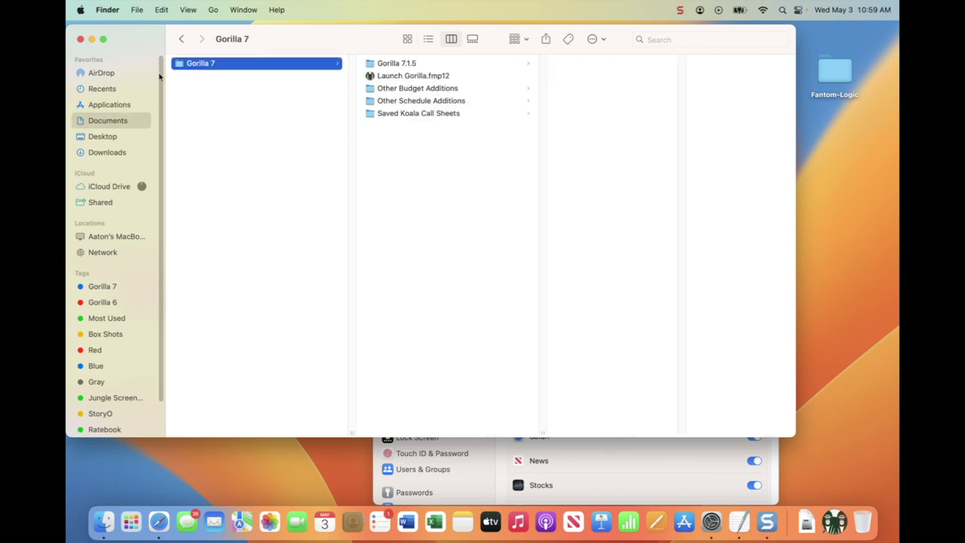